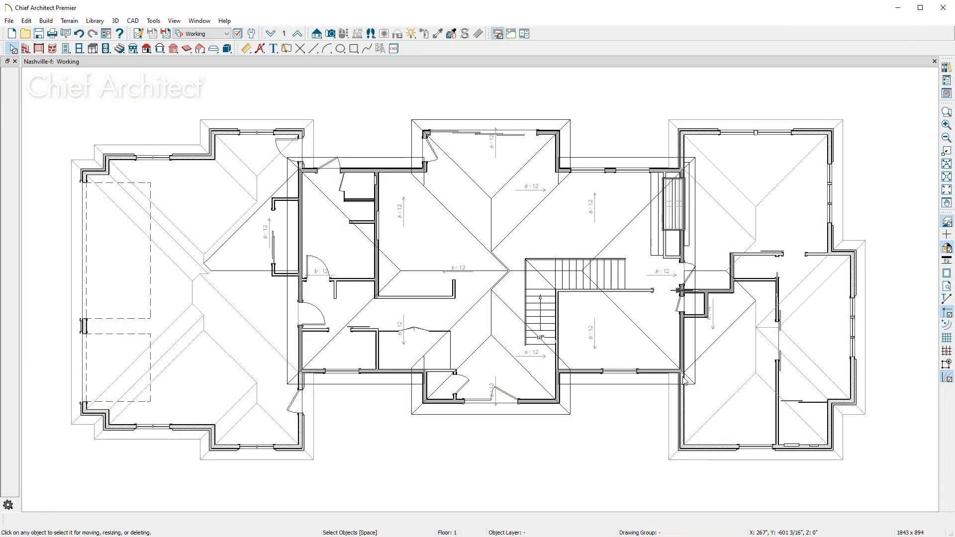
Open a Full Camera 3D overview and orbit it to face the house front
click(330, 33)
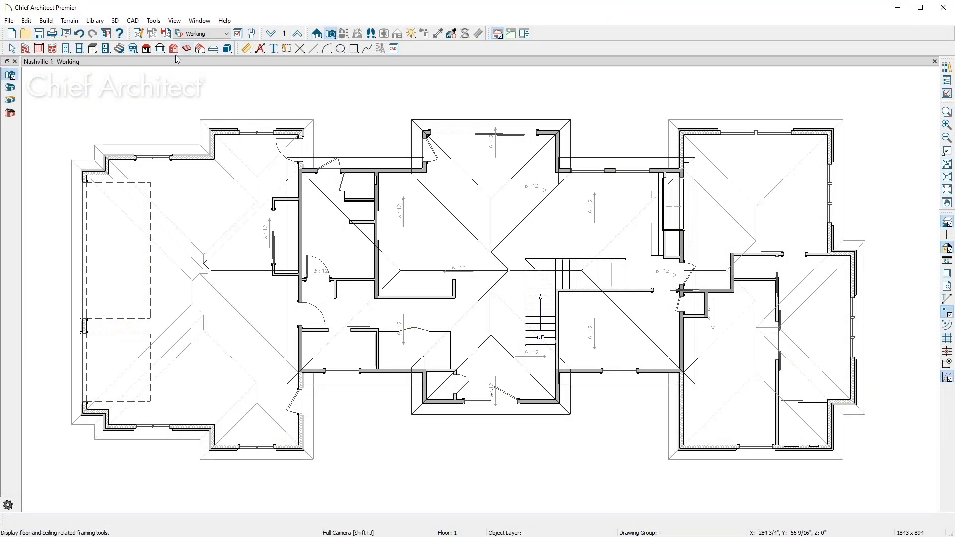
click(16, 89)
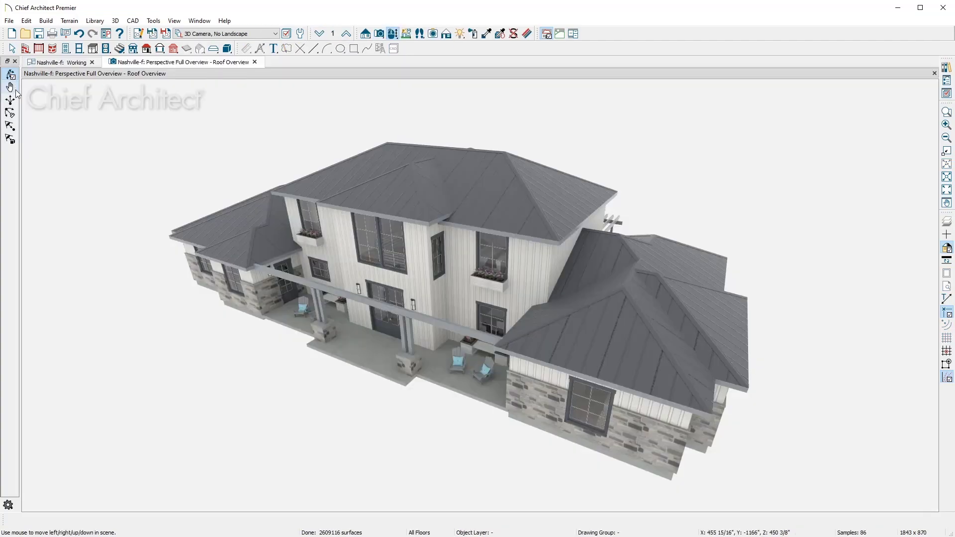
drag(364, 273, 517, 288)
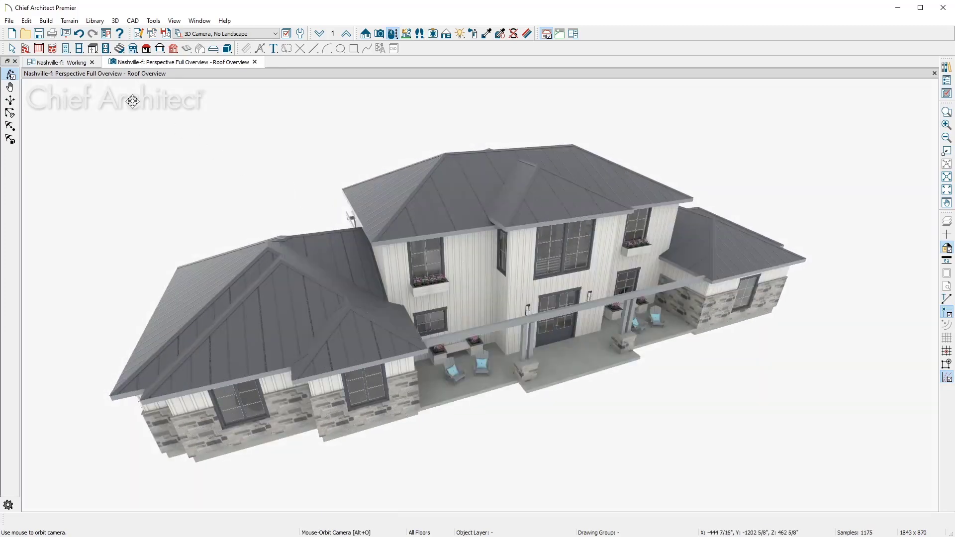
Rebuild all roofs at a 10 in 12 pitch using Build Roof
click(52, 22)
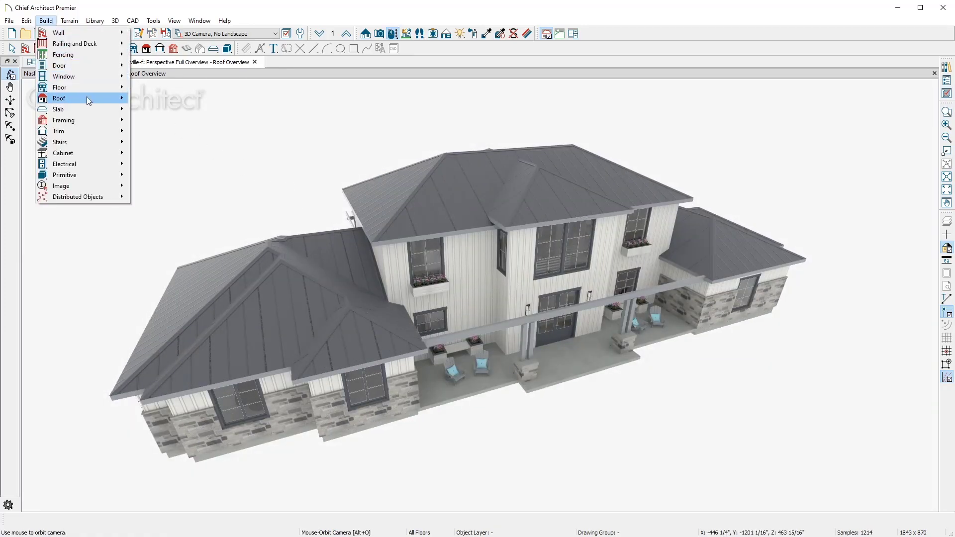
mouse_move(87, 96)
click(200, 98)
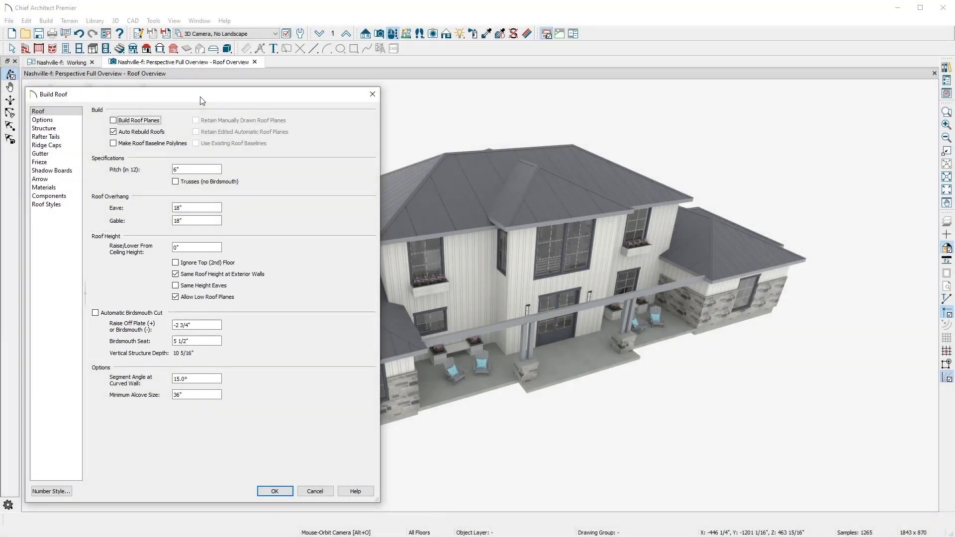
double_click(197, 169)
text(10)
key(Tab)
click(272, 491)
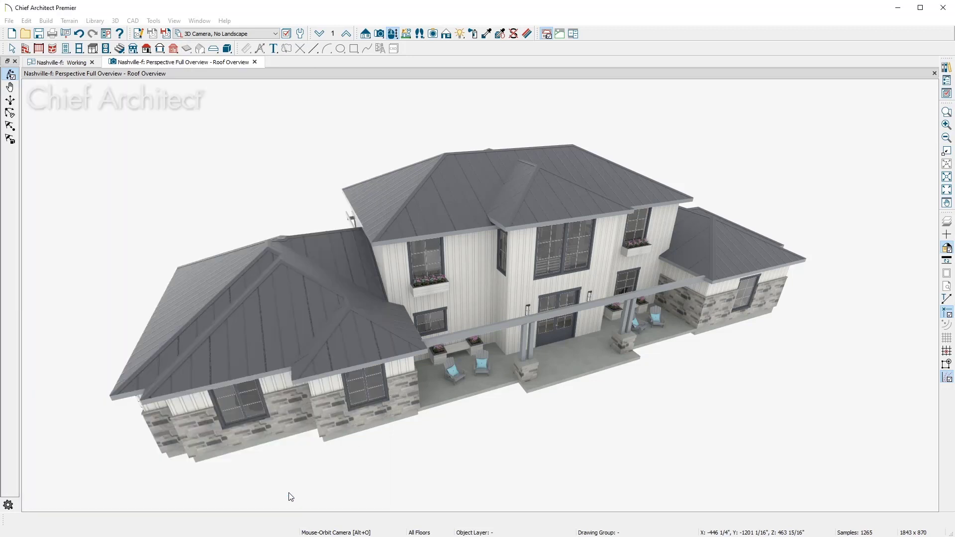
key(space)
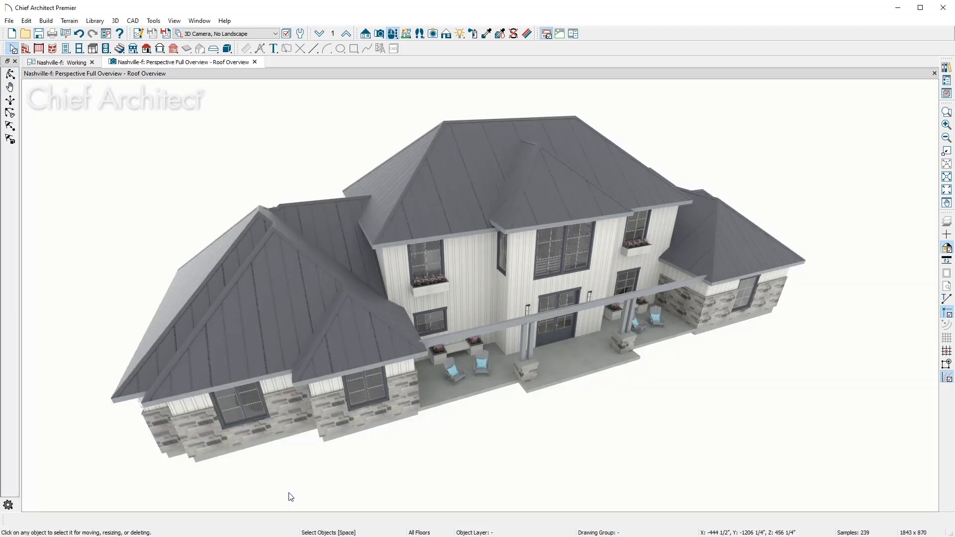
Change the upper front wall, then the left and right wing walls, to gable walls
click(532, 269)
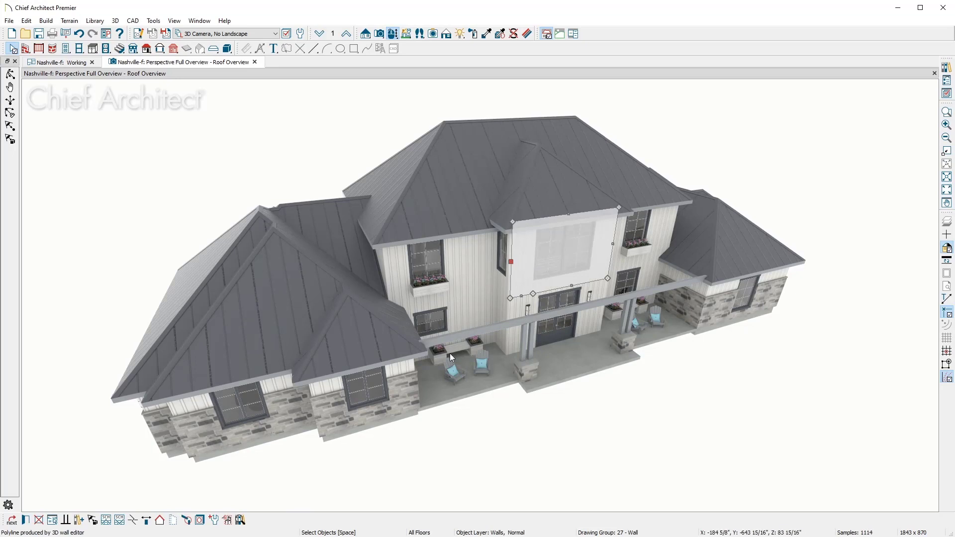
click(159, 521)
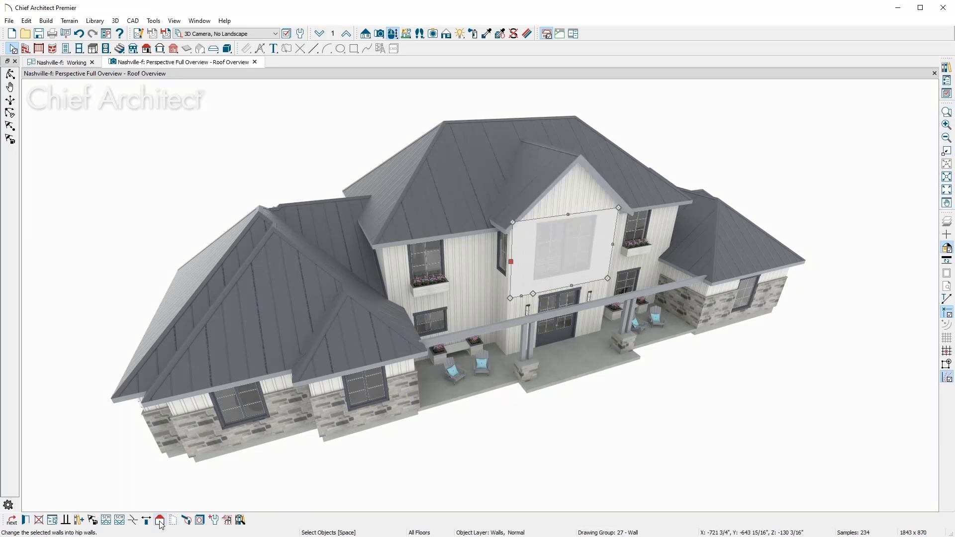
click(169, 438)
click(298, 436)
shift+click(336, 416)
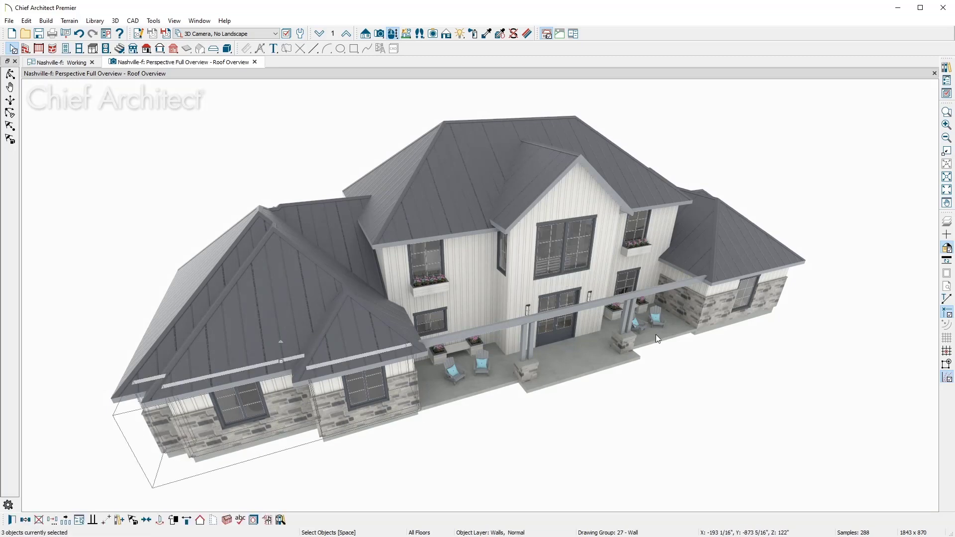
shift+click(714, 300)
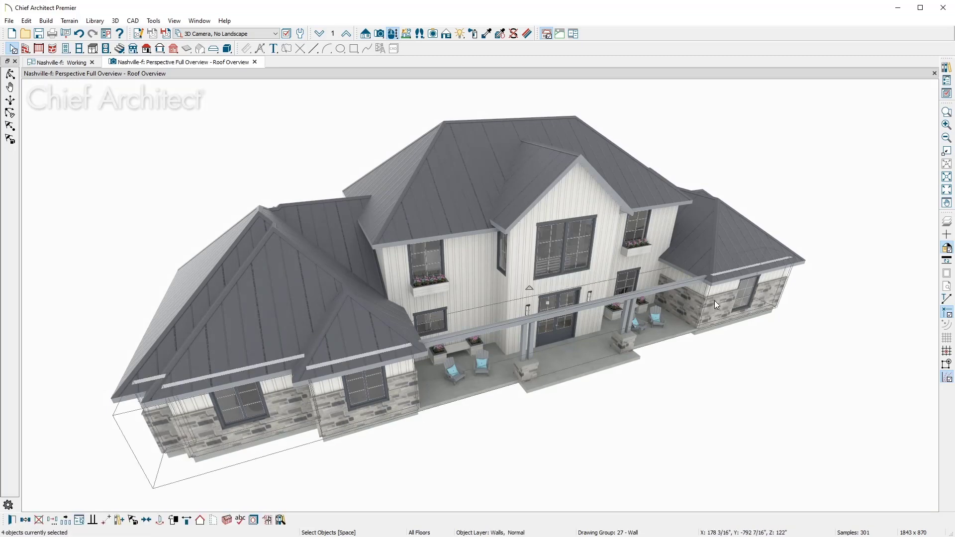
click(200, 520)
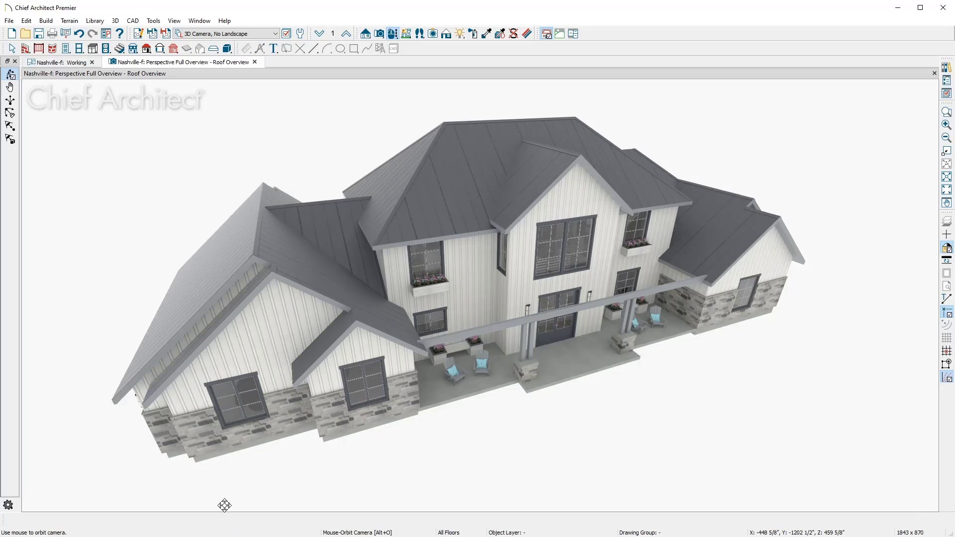
Set the garage front wall's roof pitch to 3 in 12 in its Wall Specification
drag(324, 370, 239, 332)
key(space)
click(215, 324)
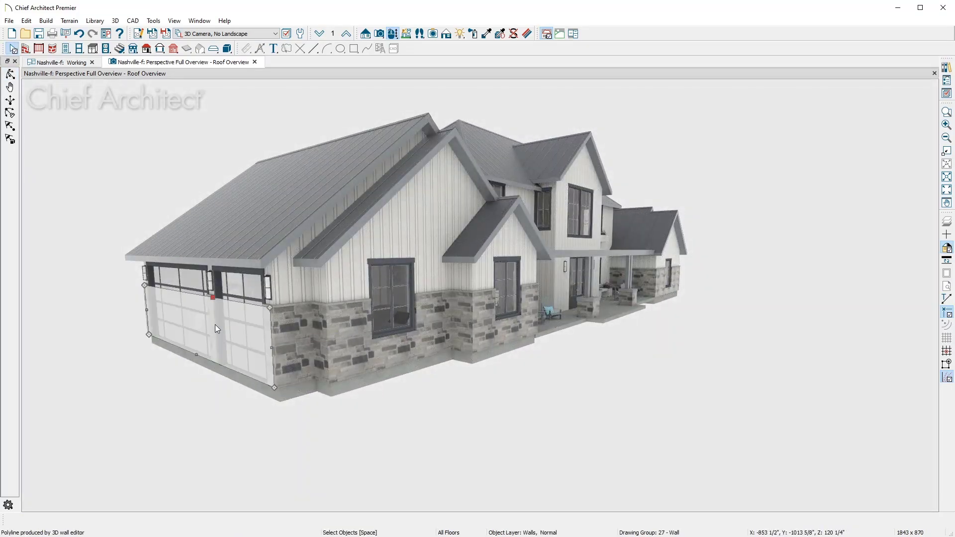
double_click(215, 325)
click(414, 145)
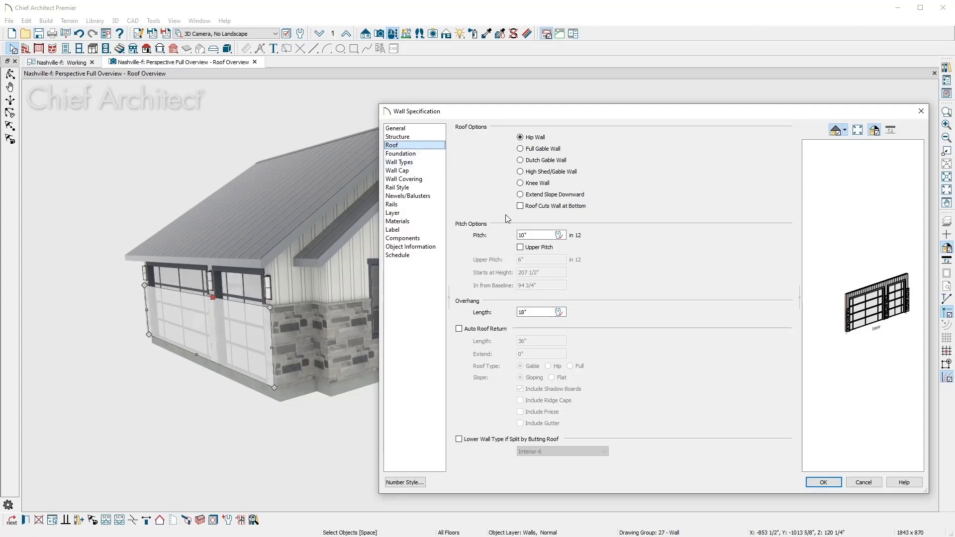
double_click(530, 234)
text(3)
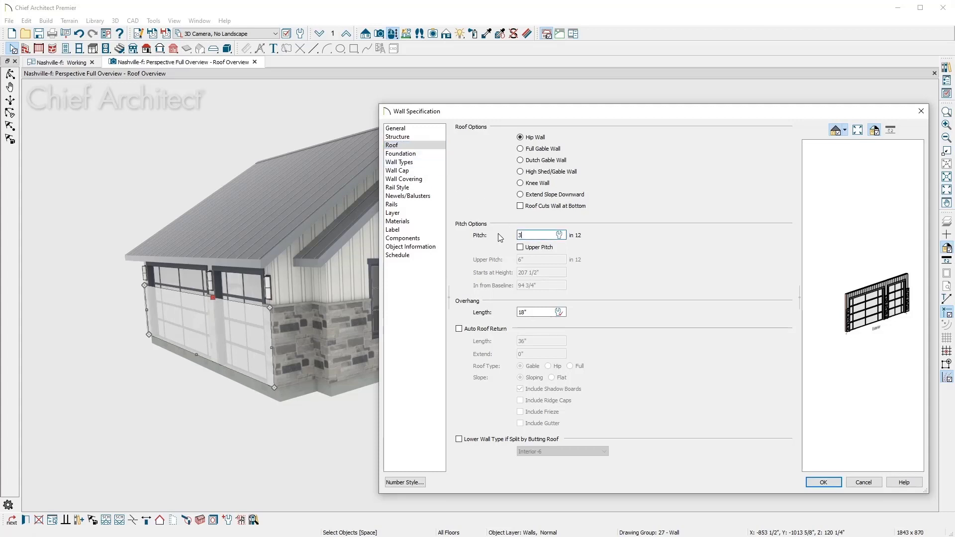
key(Tab)
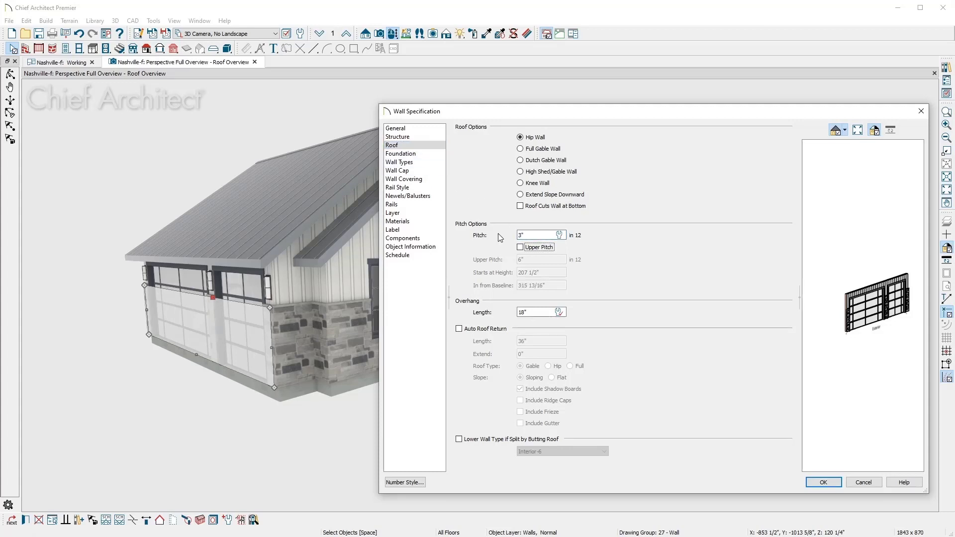
click(816, 482)
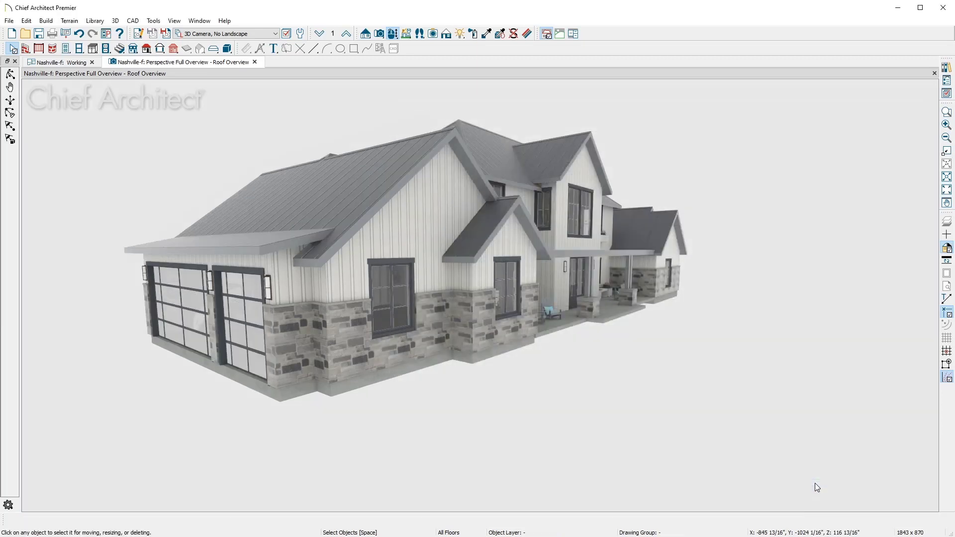
Tile the 3D view vertically beside the plan and show the Roof Plan layer set
click(198, 20)
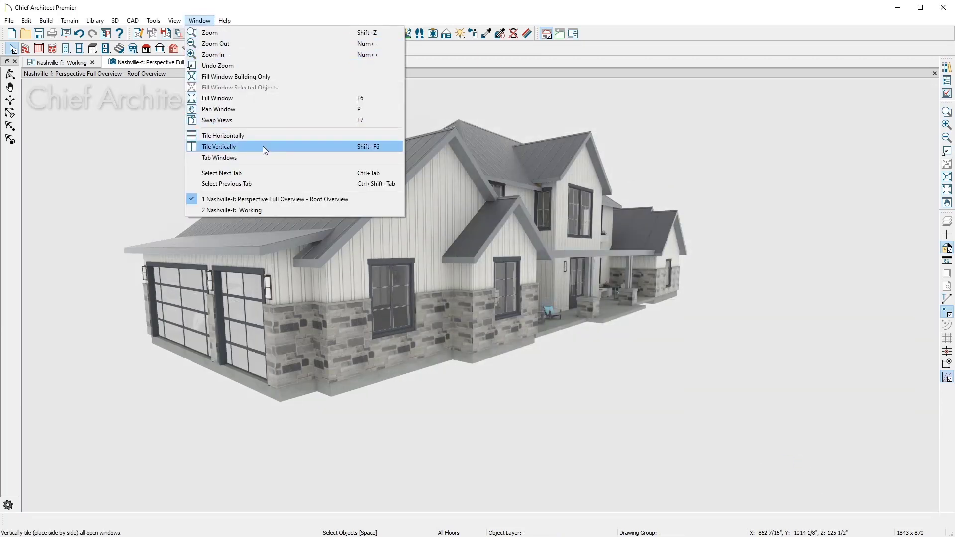
click(262, 147)
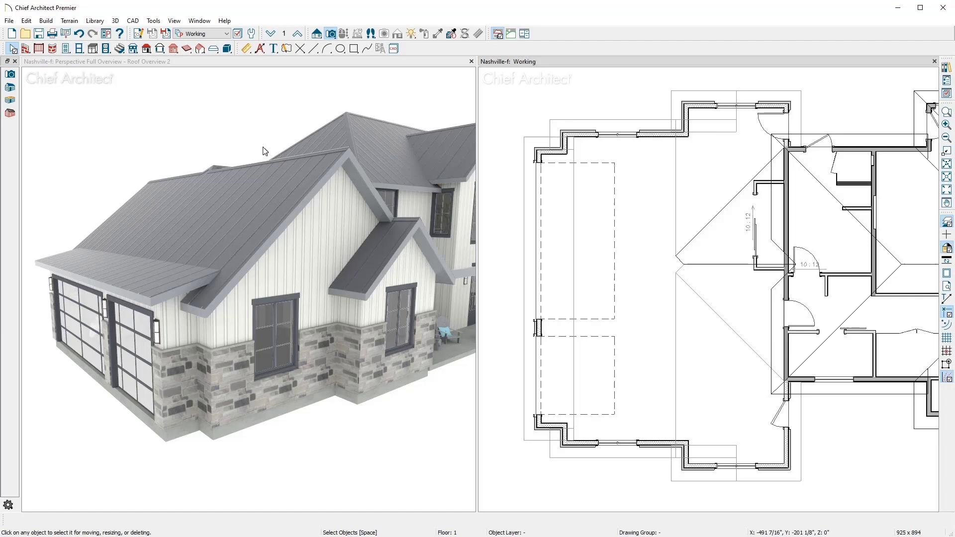
click(227, 34)
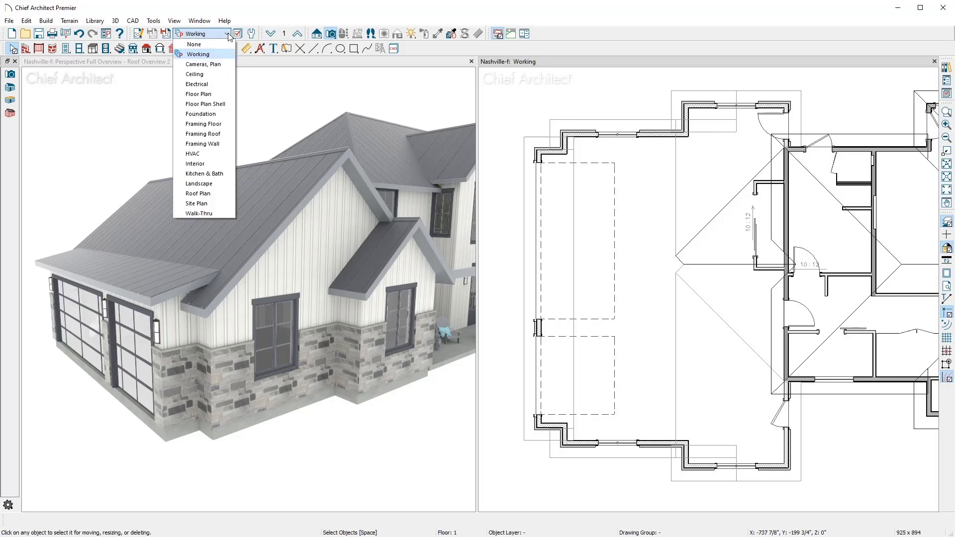
click(226, 193)
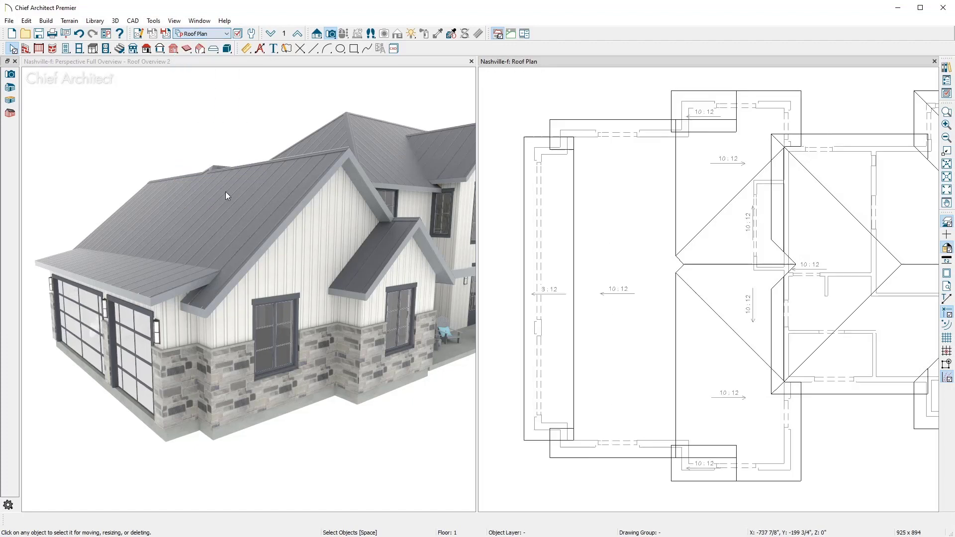
Give the garage walls a 3 in 12 roof pitch breaking to a 10 in 12 upper pitch 13" from baseline
click(565, 436)
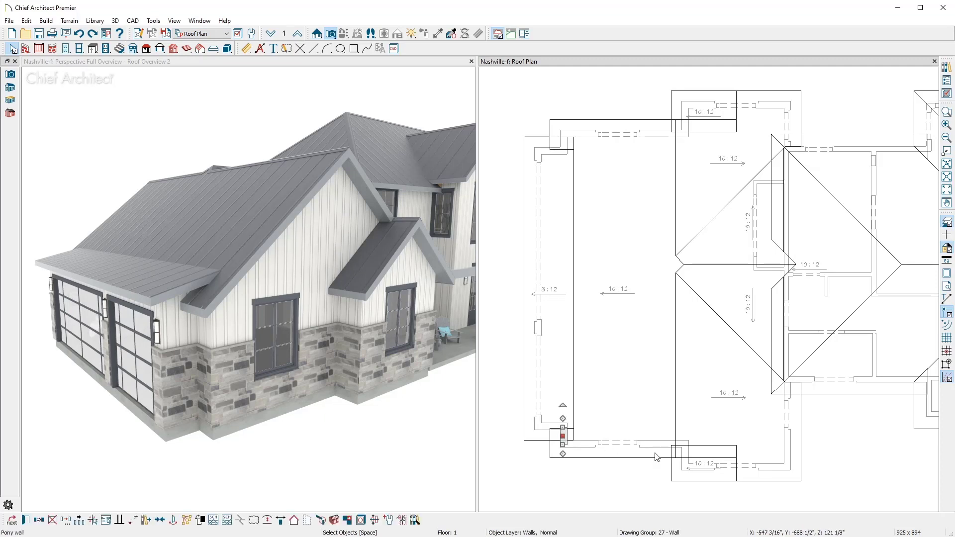
shift+click(685, 457)
shift+click(788, 444)
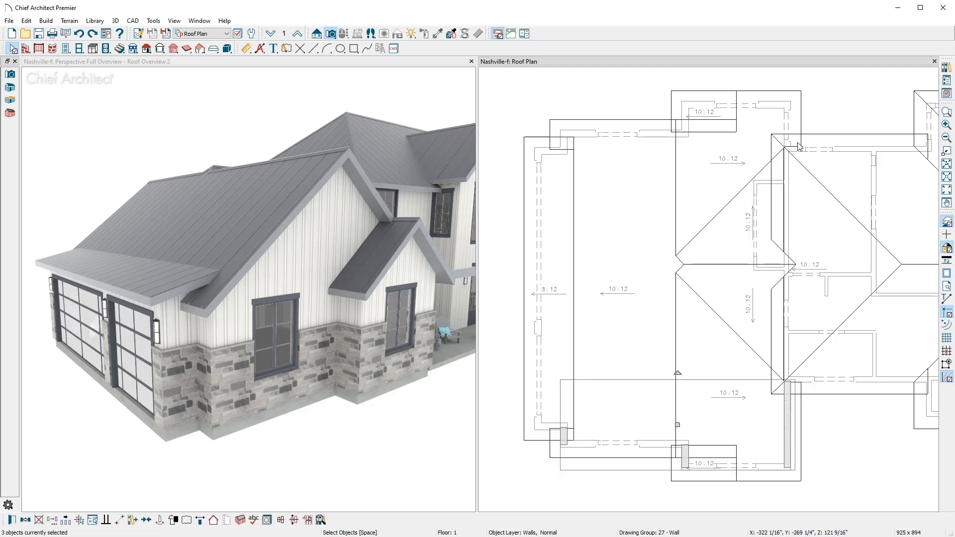
shift+click(689, 112)
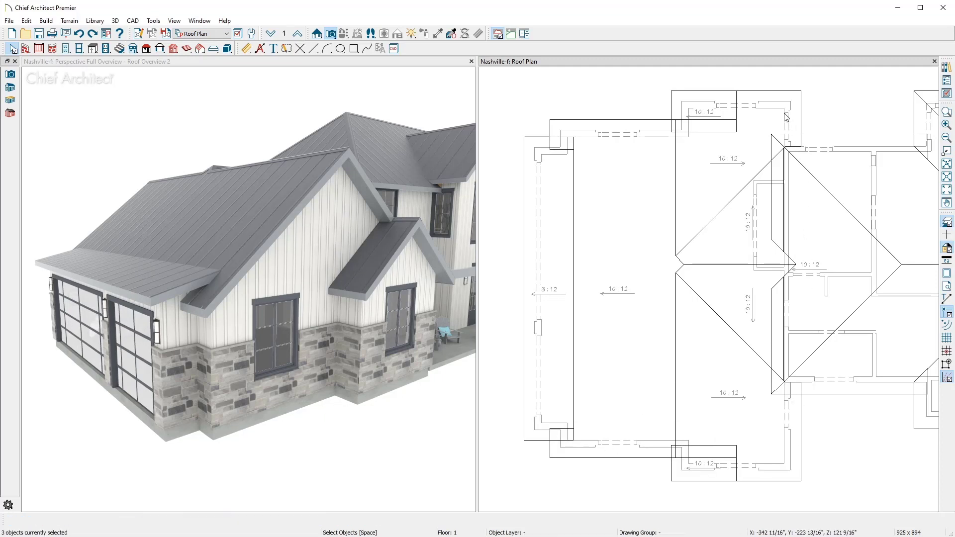
double_click(563, 139)
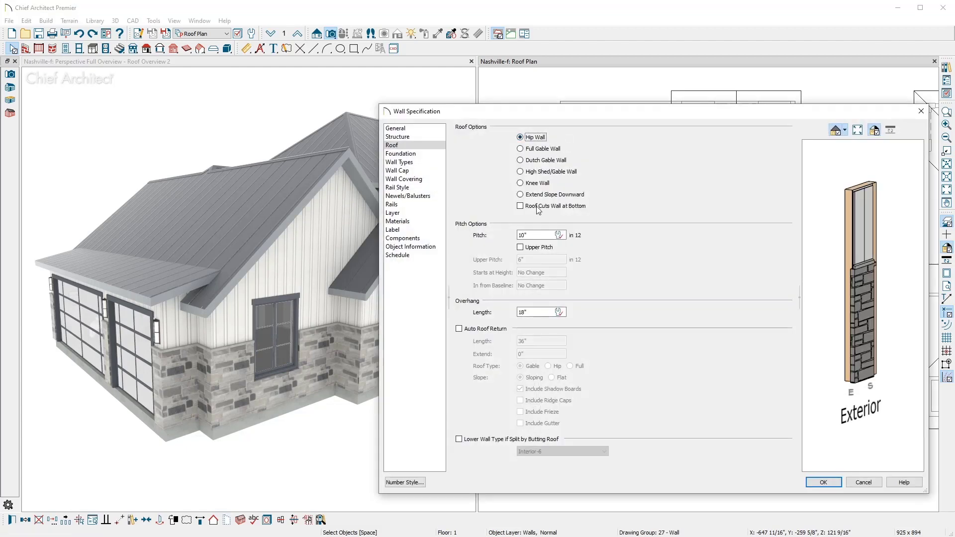
double_click(525, 235)
text(3)
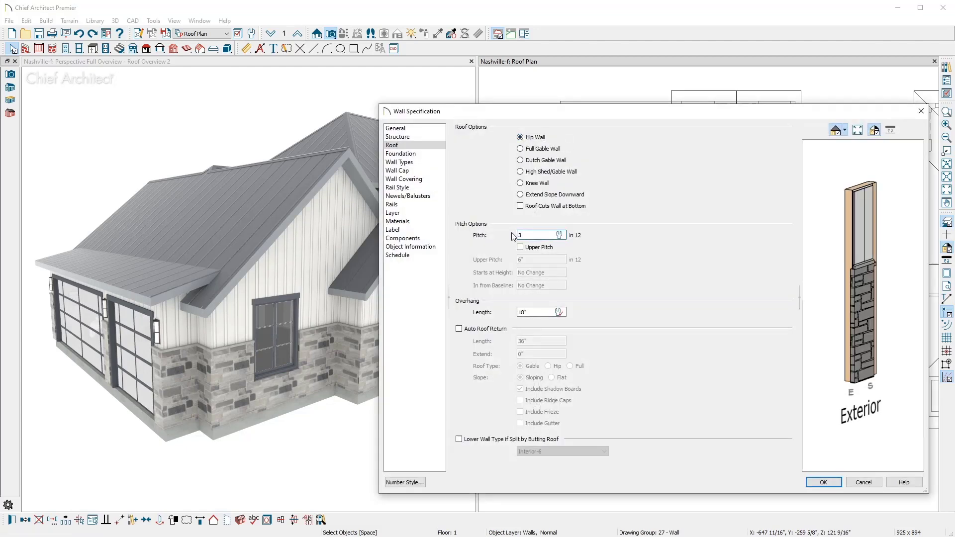
click(520, 248)
double_click(527, 258)
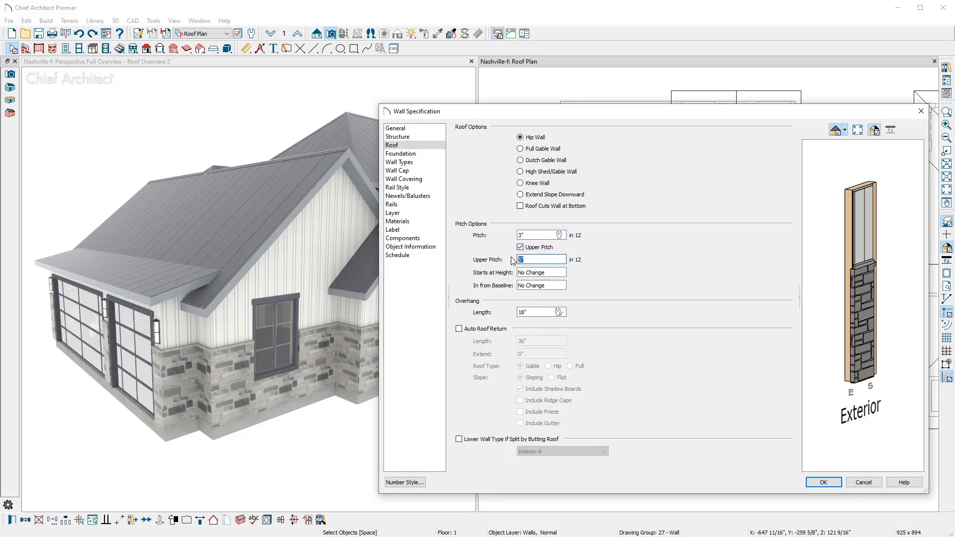
text(10)
double_click(518, 287)
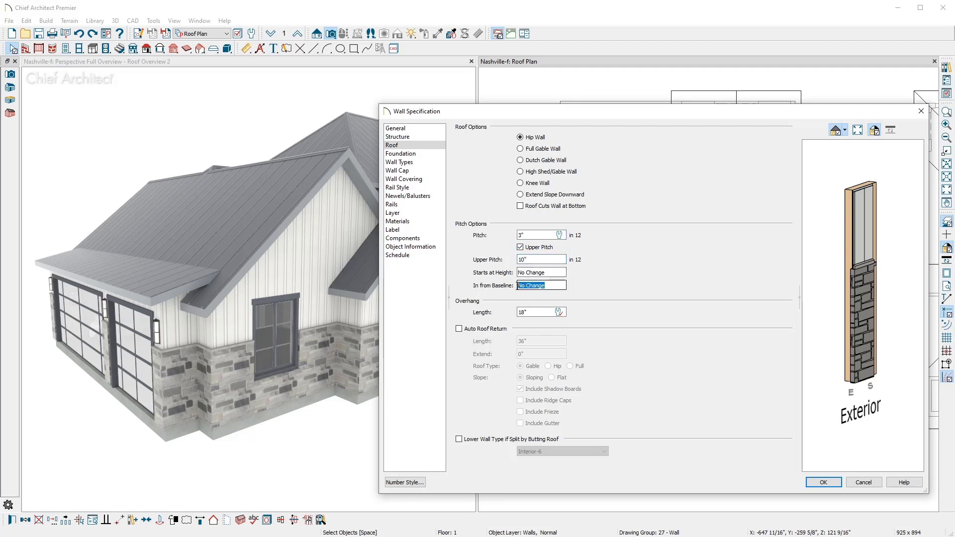
text(13)
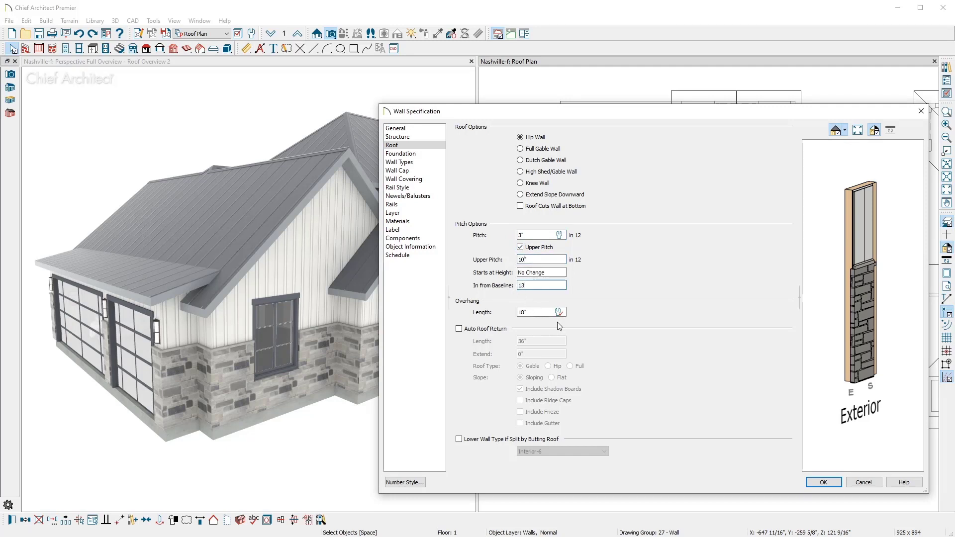
click(816, 483)
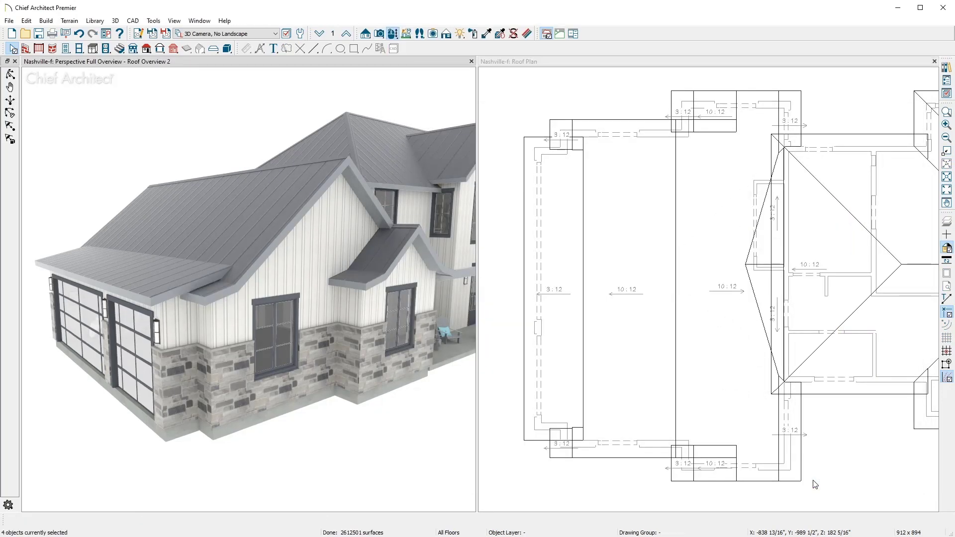
Make the garage and small window roof planes curved with a 0° eave angle, turning off Auto Rebuild Roofs
click(376, 281)
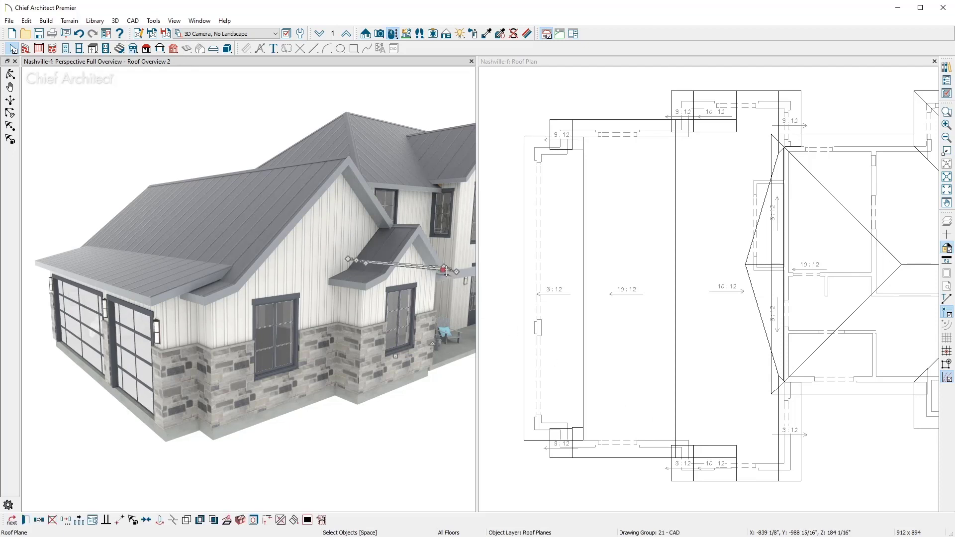
shift+click(371, 279)
shift+click(214, 294)
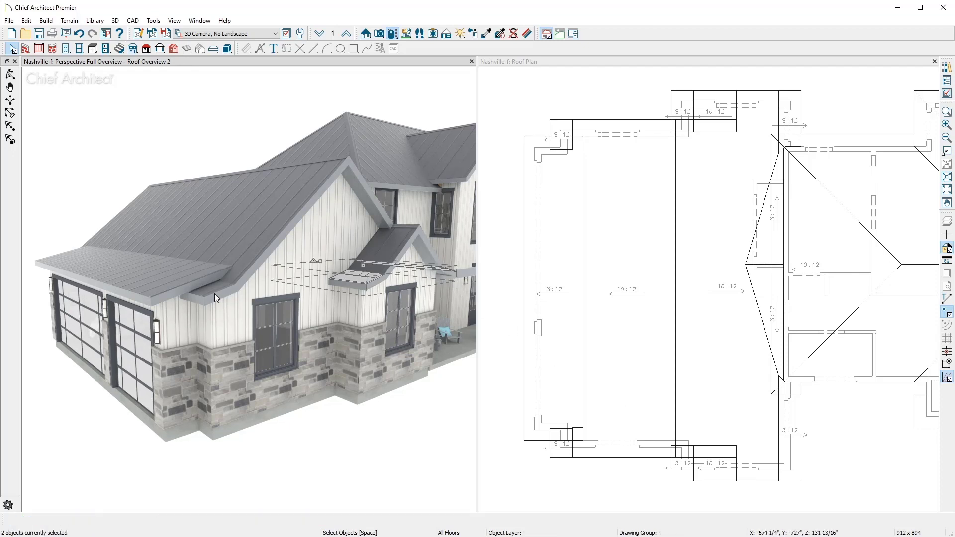
shift+click(159, 292)
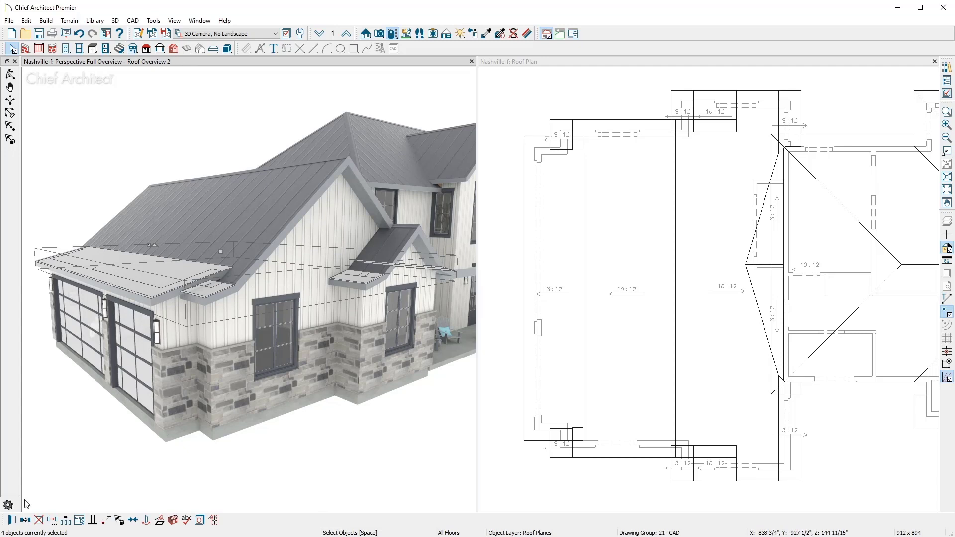
click(15, 522)
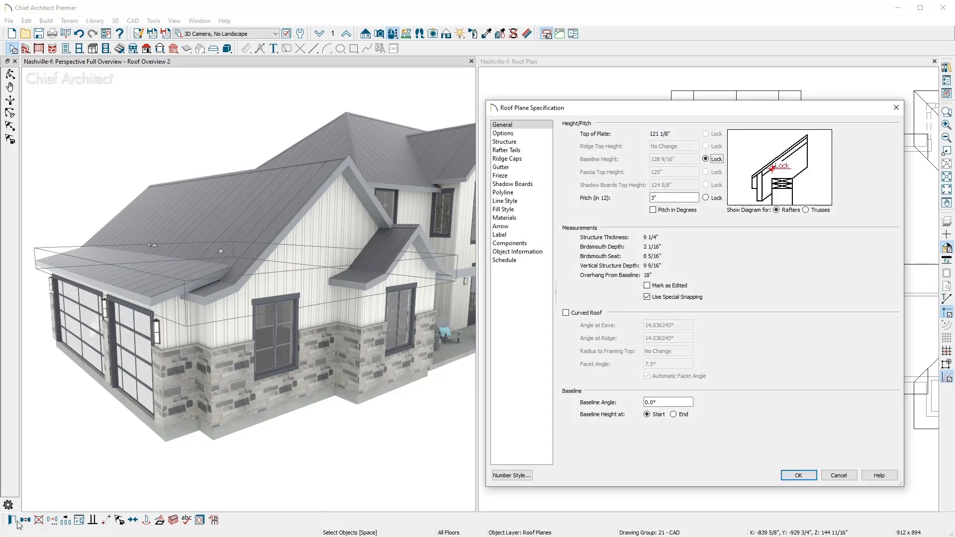
click(566, 313)
double_click(681, 325)
text(0)
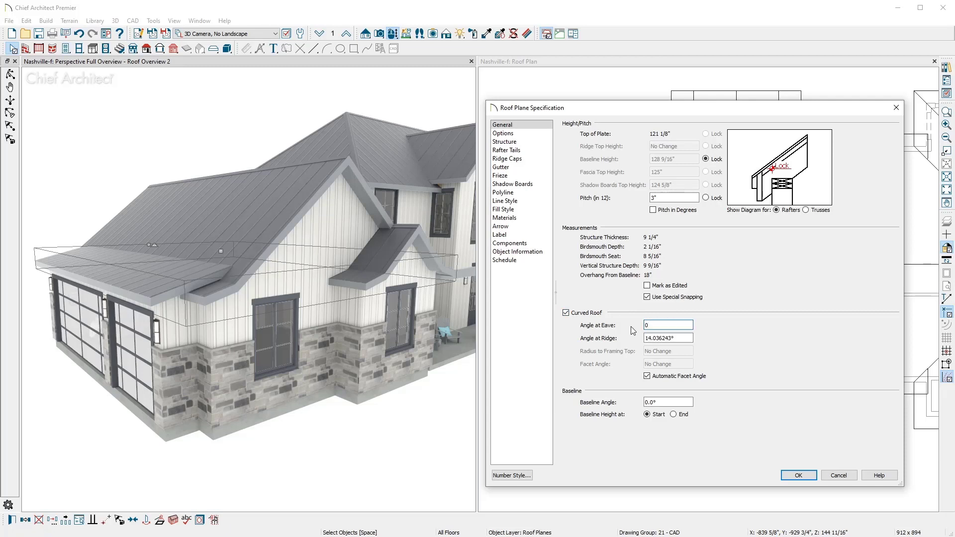
key(Tab)
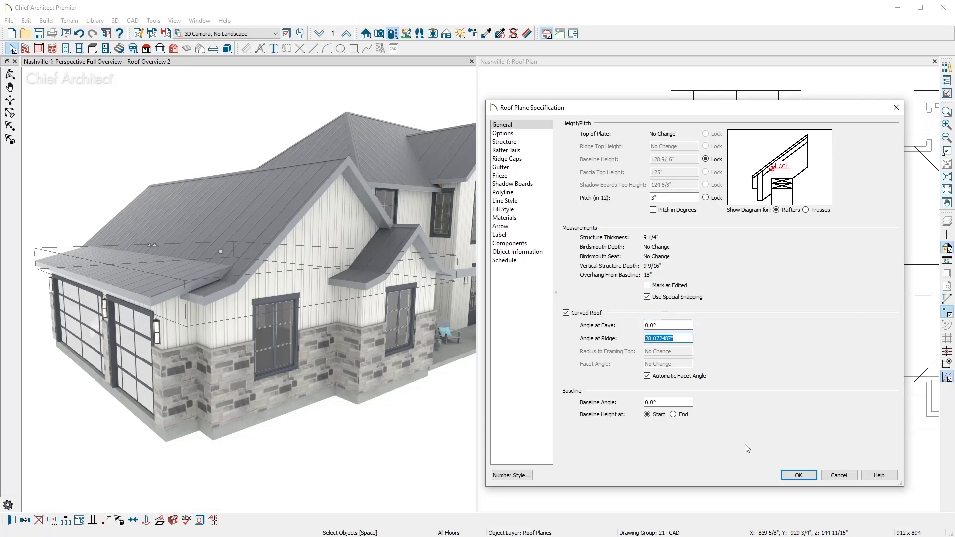
click(787, 477)
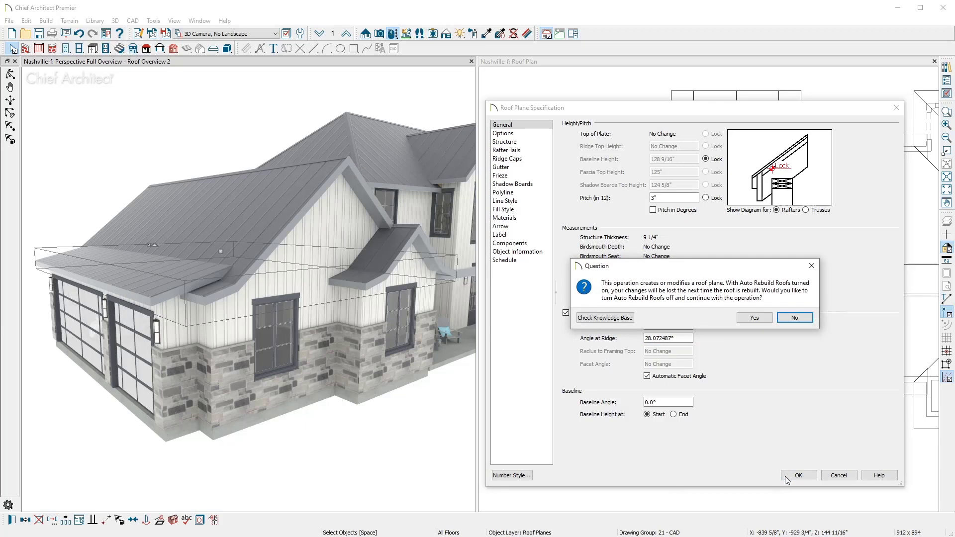
click(768, 320)
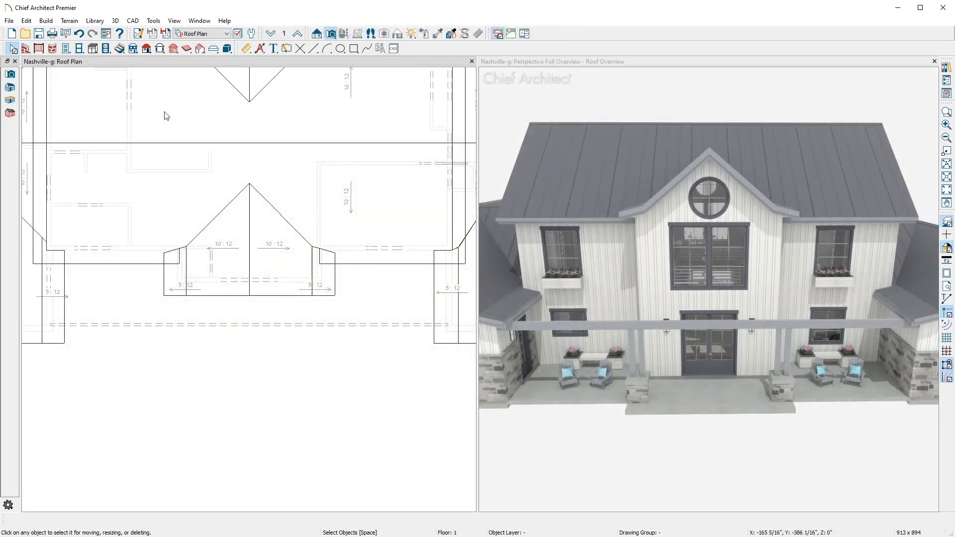
Draw a roof plane along the front porch edge spanning the house width
click(148, 50)
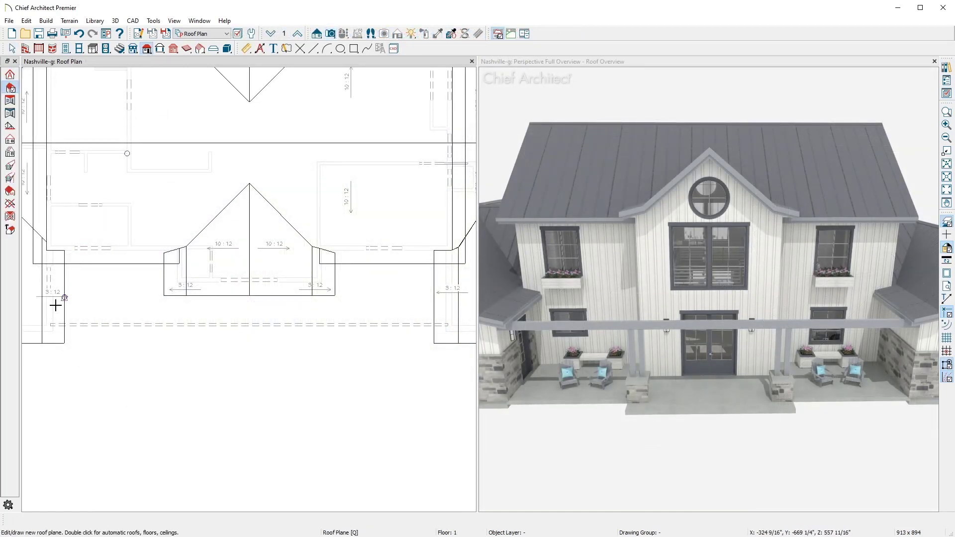
drag(51, 330, 443, 324)
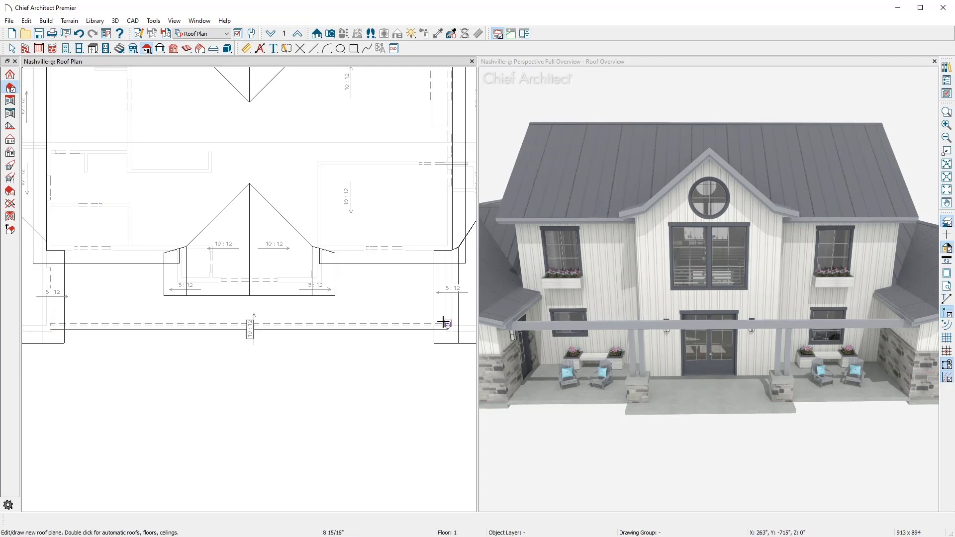
click(444, 305)
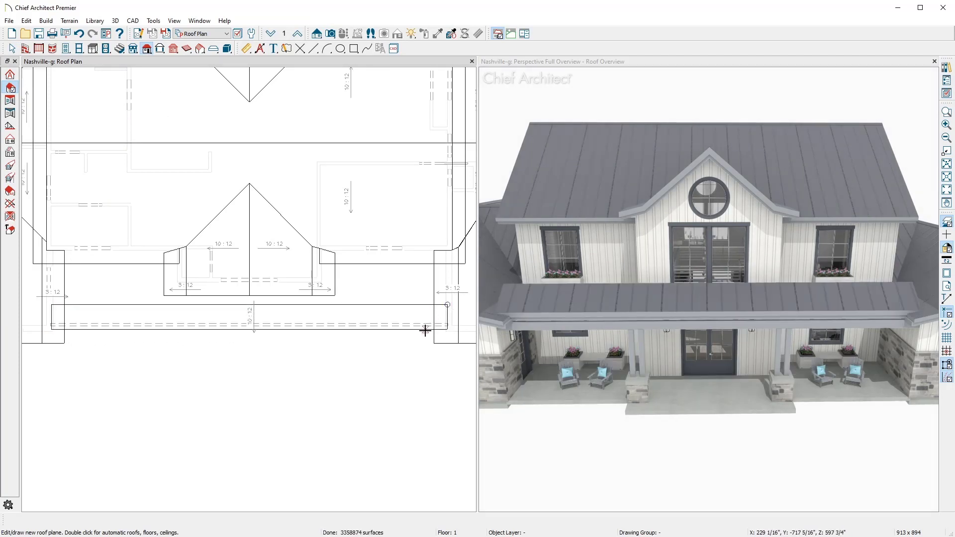
key(space)
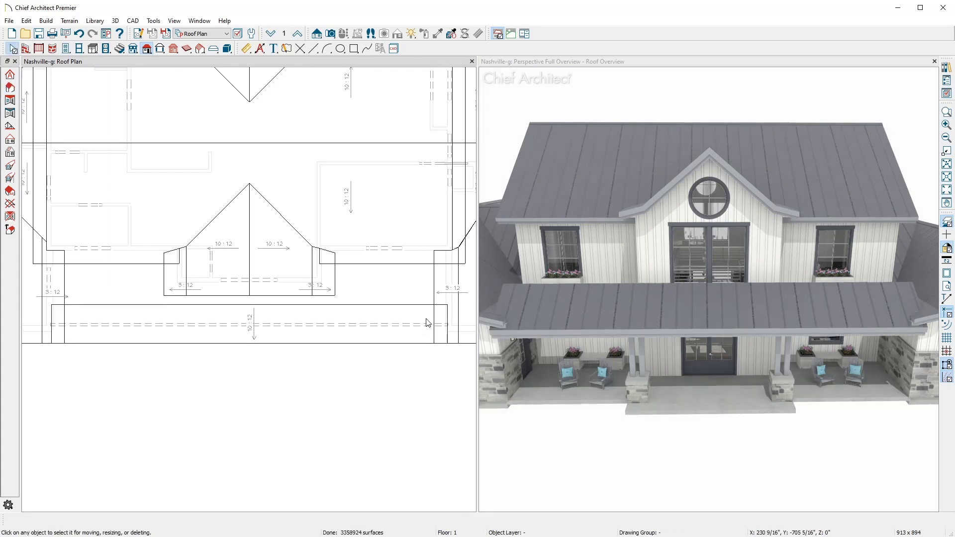
click(438, 287)
Check the right-side roof plane's shadow boards top height and close it unchanged
double_click(437, 287)
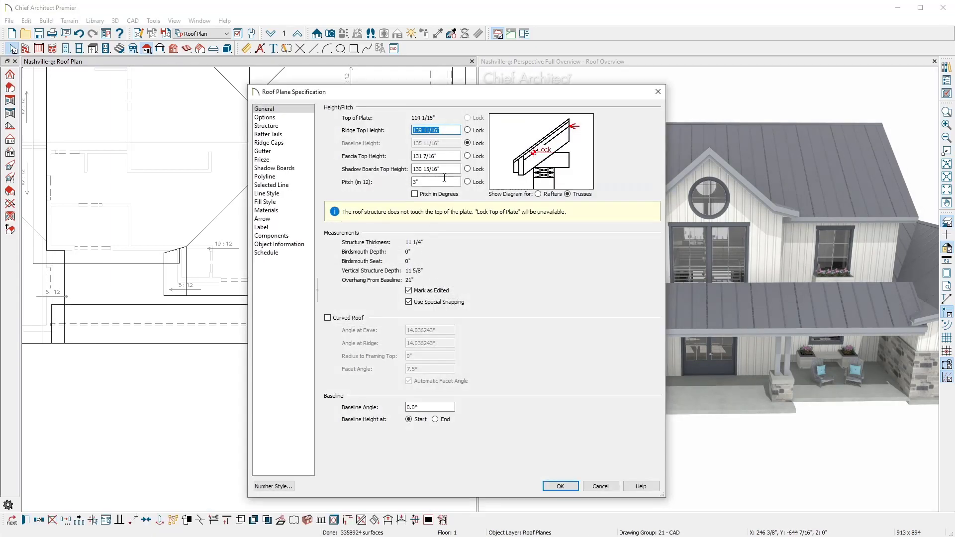
drag(445, 169, 409, 172)
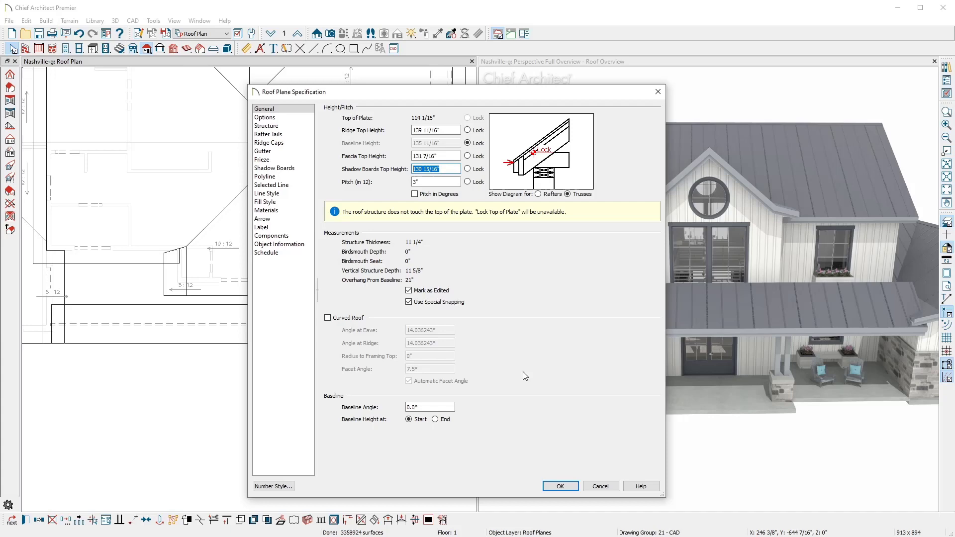
click(589, 486)
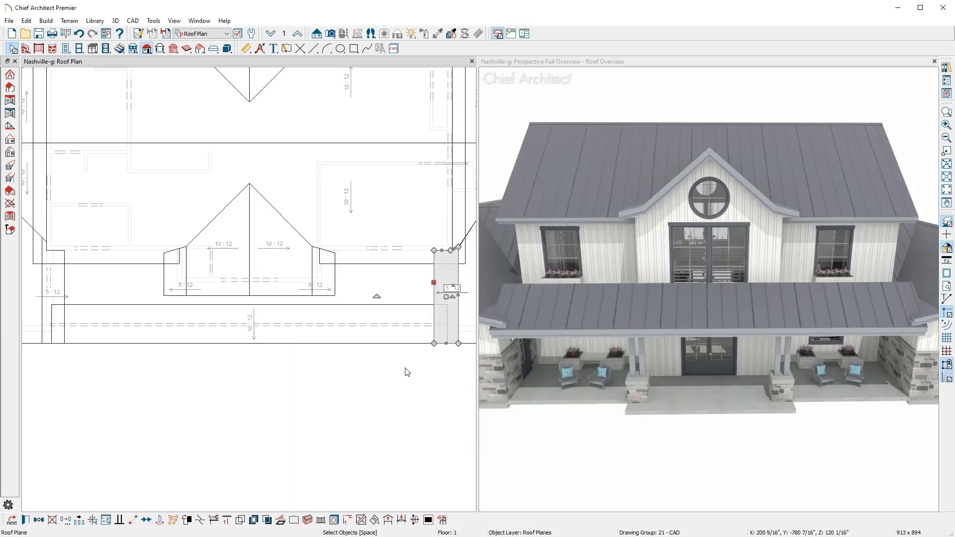
Give the porch roof plane a locked 1/4 in 12 pitch and 130 15/16" shadow boards top height
click(397, 342)
double_click(397, 342)
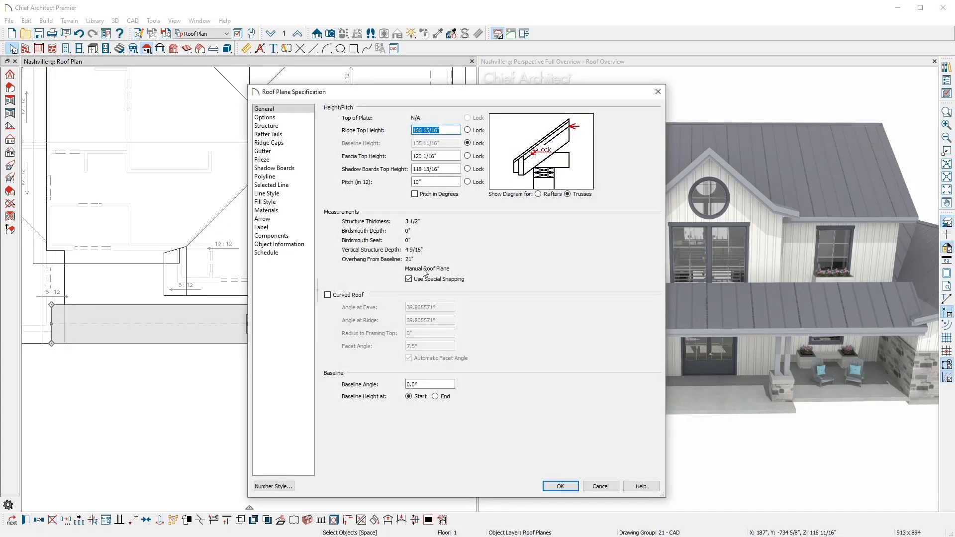
double_click(429, 182)
text(1/4)
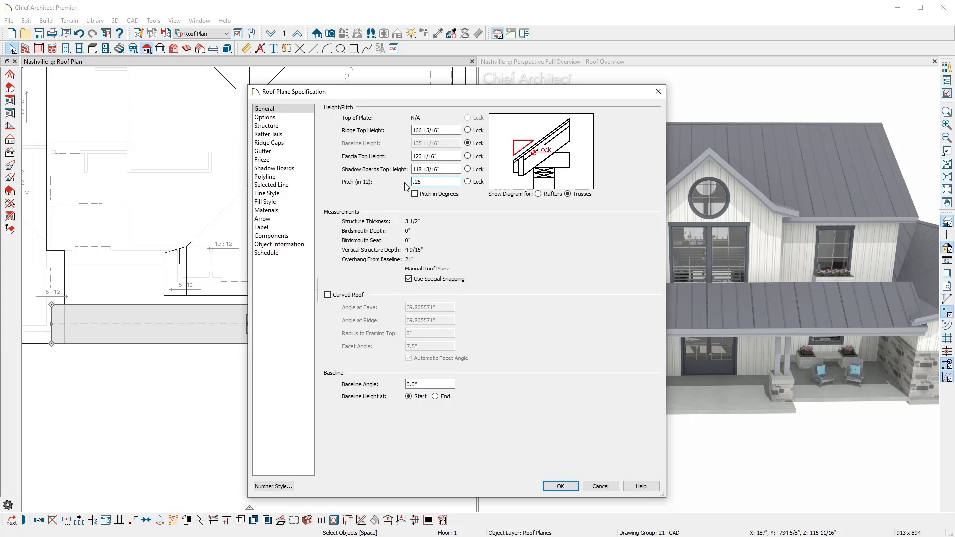
key(Tab)
click(468, 182)
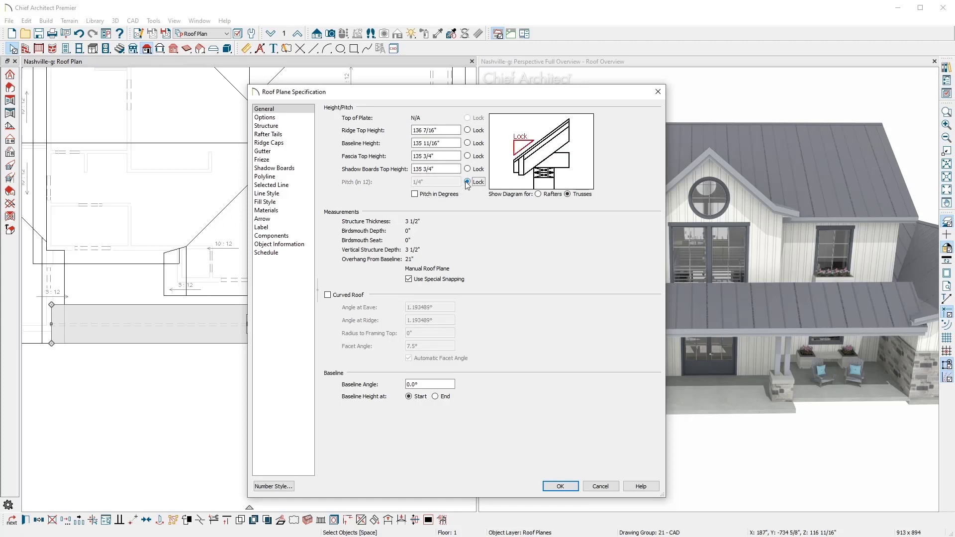
triple_click(446, 171)
text(130 15/16)
key(Tab)
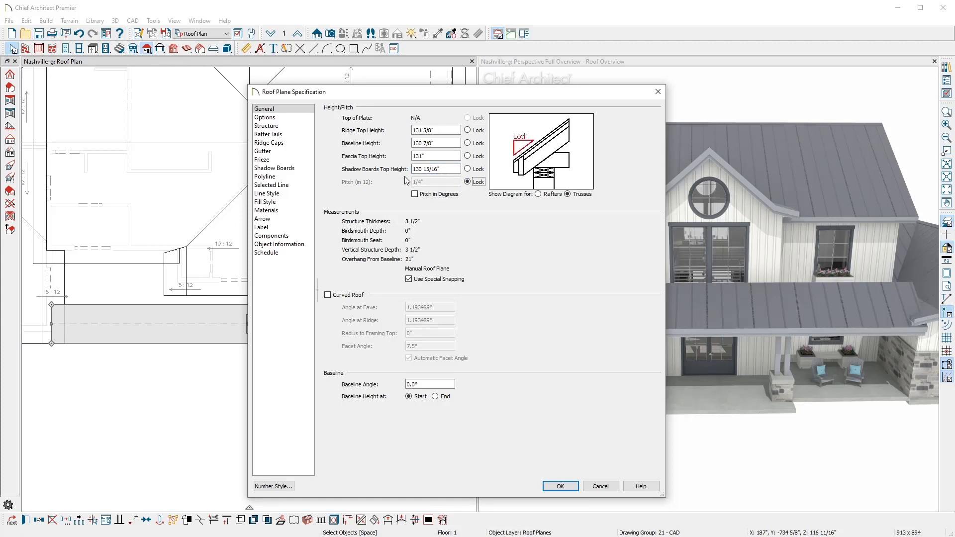
click(561, 486)
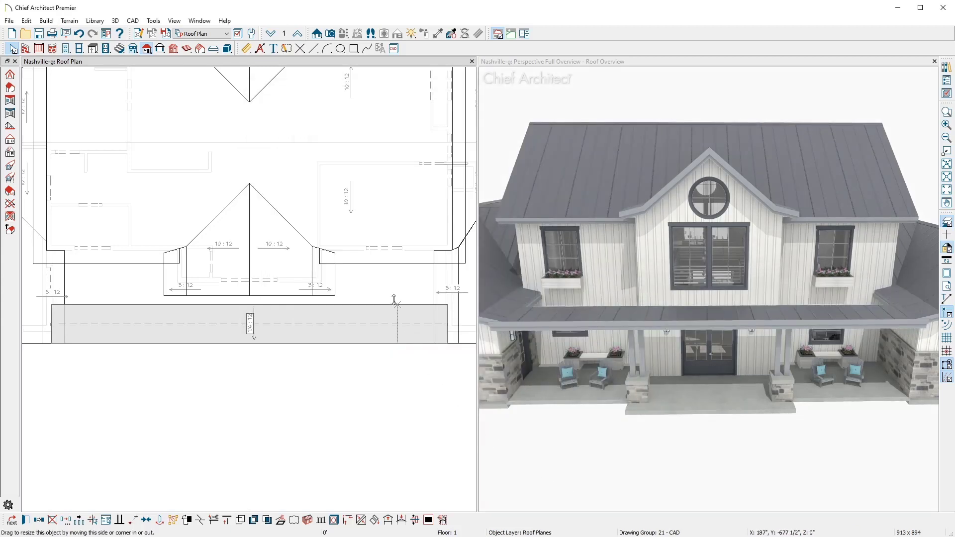
Extend the porch roof's rear edge to the walls, adding a joint to step around the central gable
drag(393, 304, 328, 282)
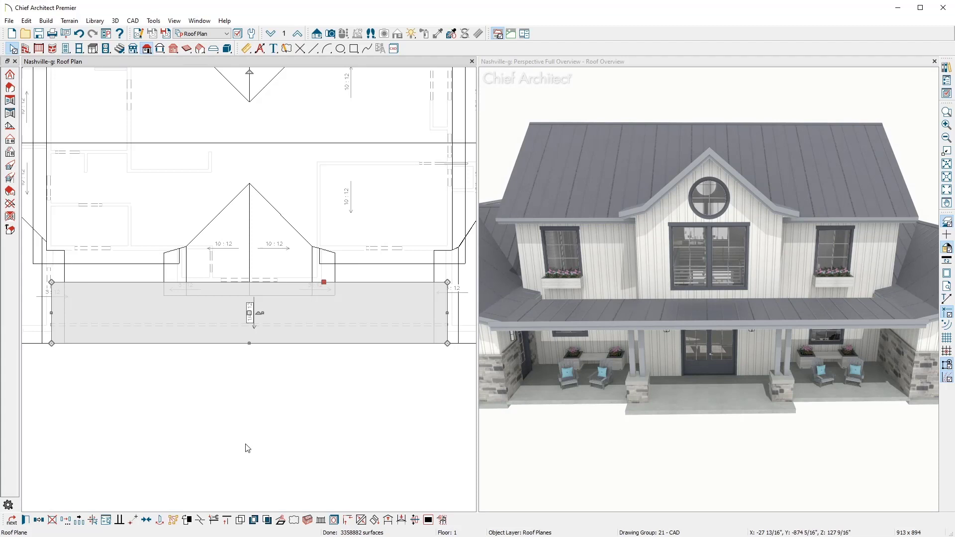
click(202, 520)
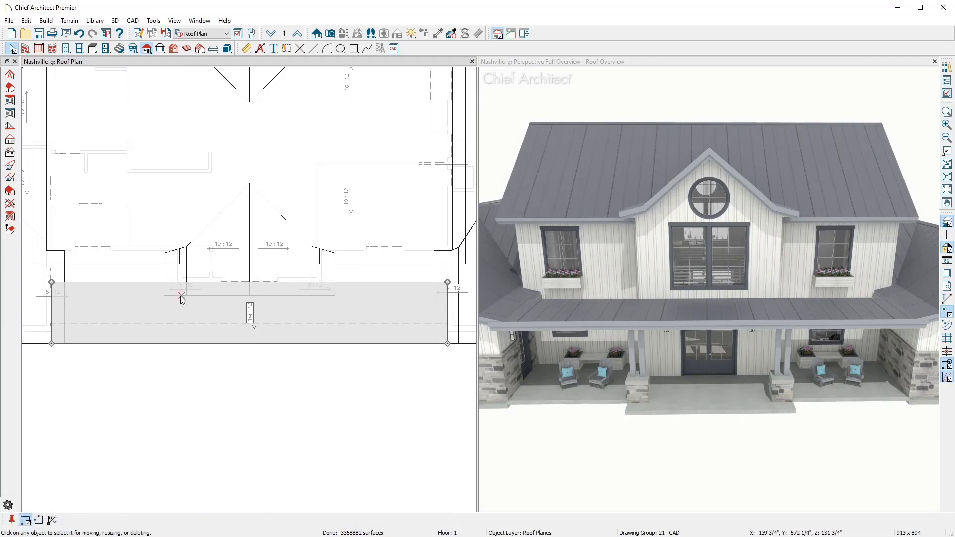
click(177, 282)
drag(172, 290, 170, 250)
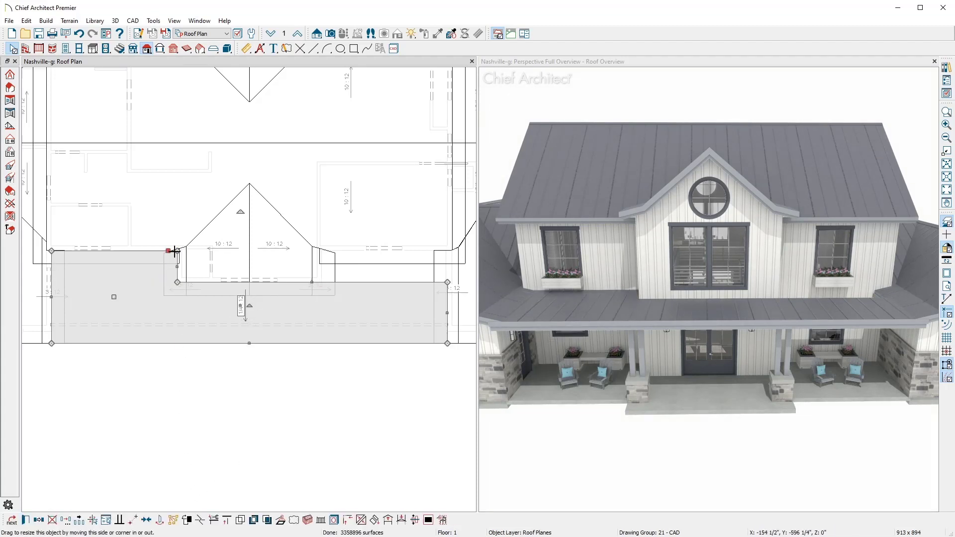
click(207, 489)
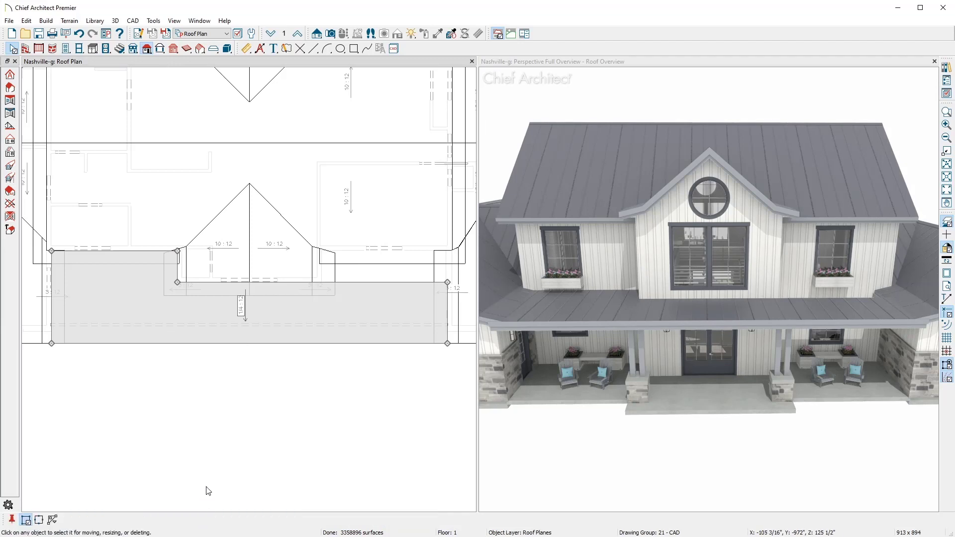
click(324, 284)
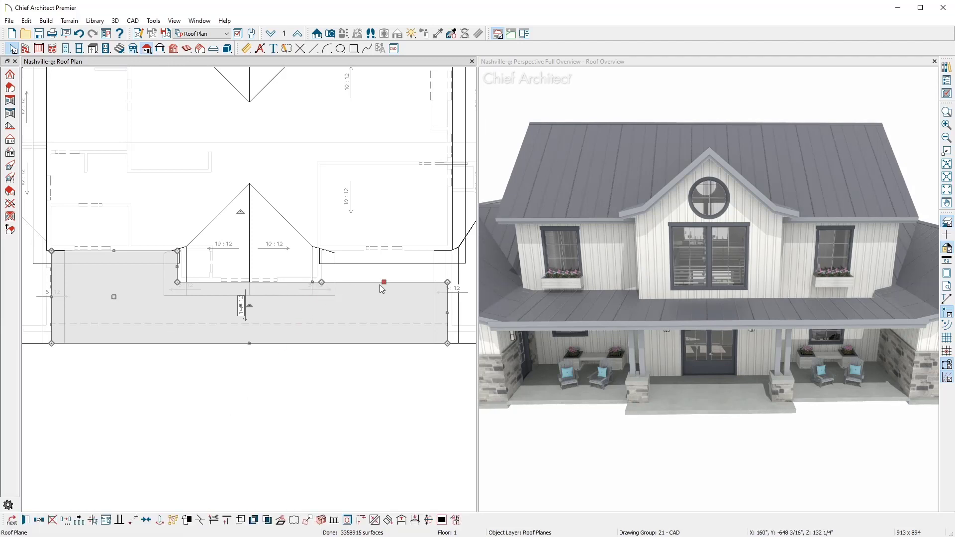
drag(380, 284, 363, 252)
key(Escape)
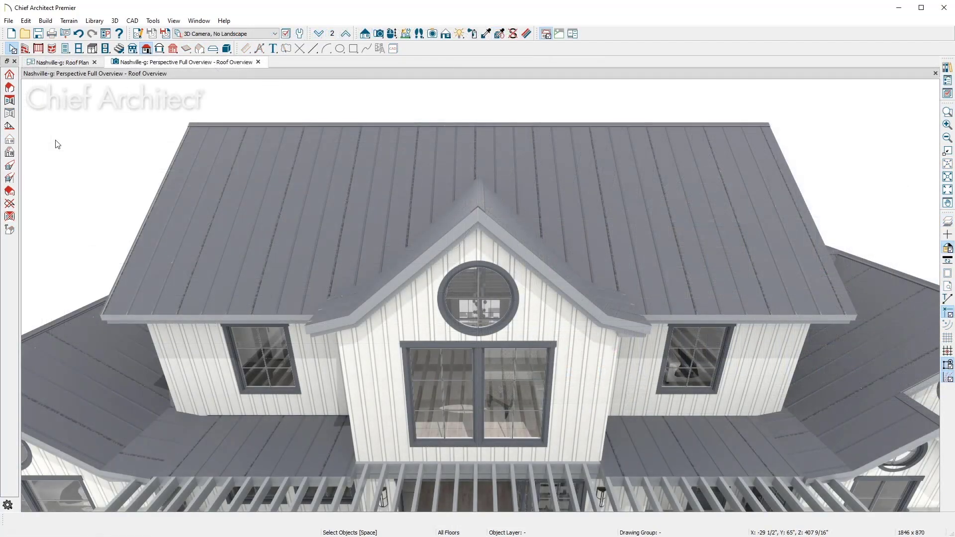
Place an Auto Floating Dormer on the left side of the front main roof
click(10, 165)
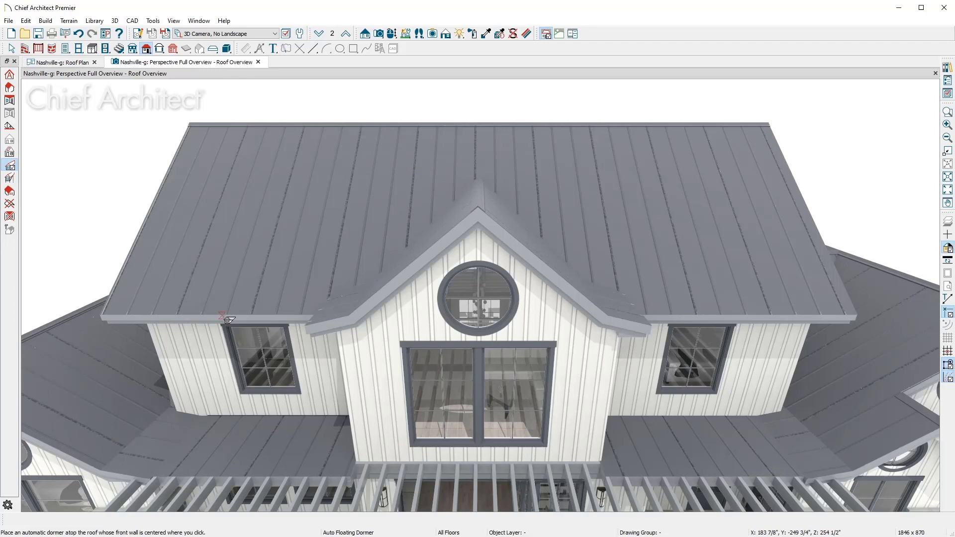
click(244, 275)
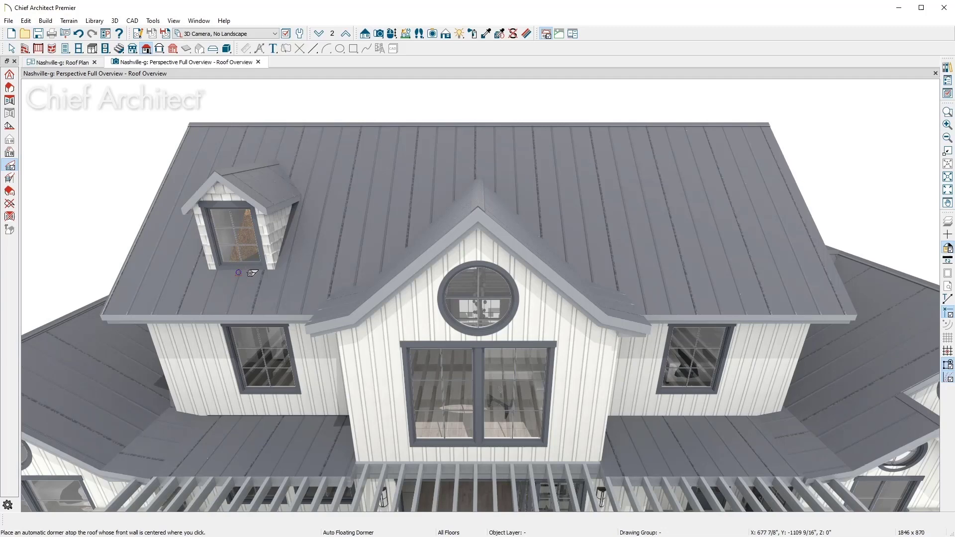
double_click(294, 248)
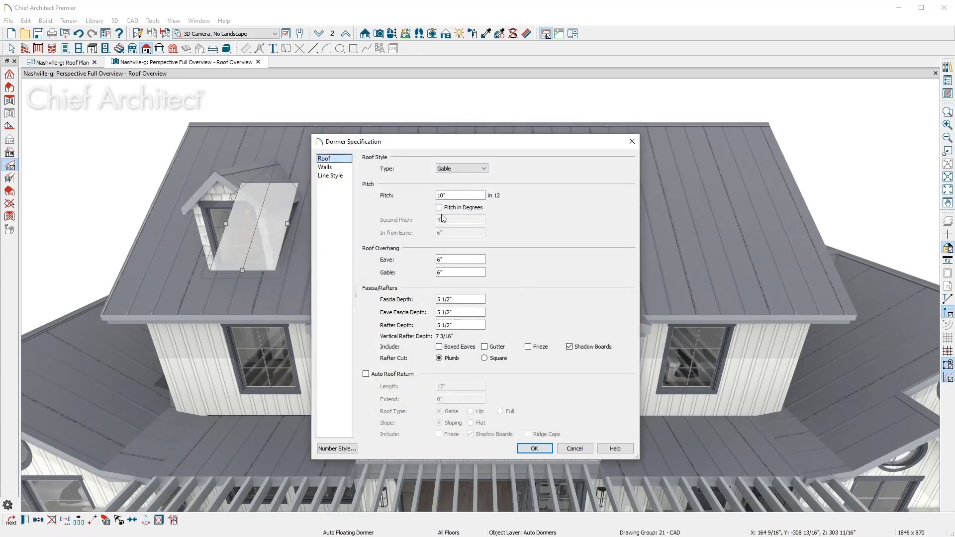
click(485, 171)
click(486, 171)
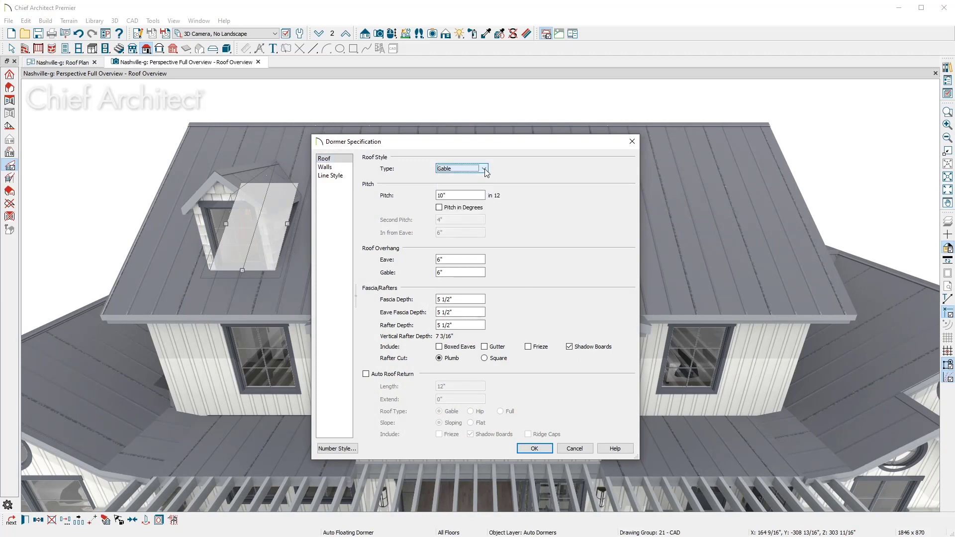
click(325, 167)
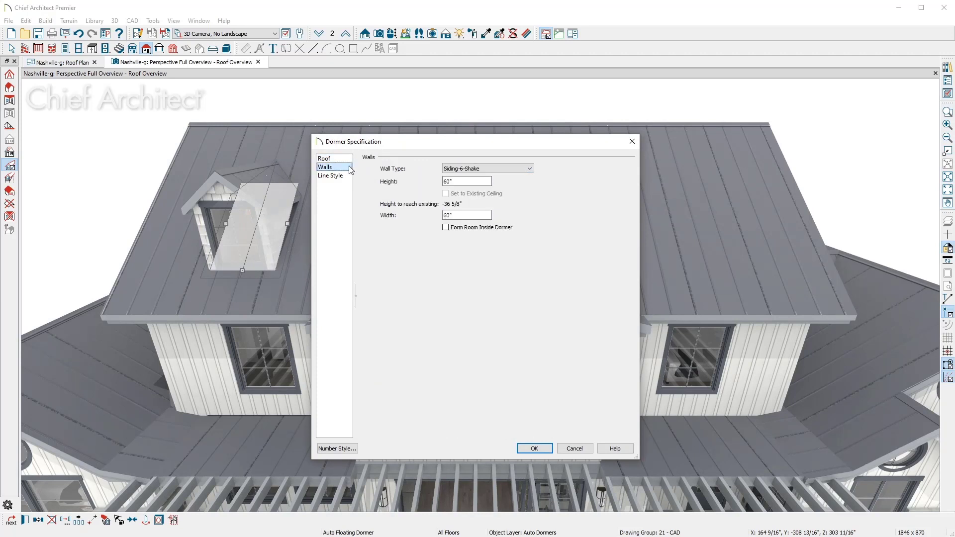
click(575, 449)
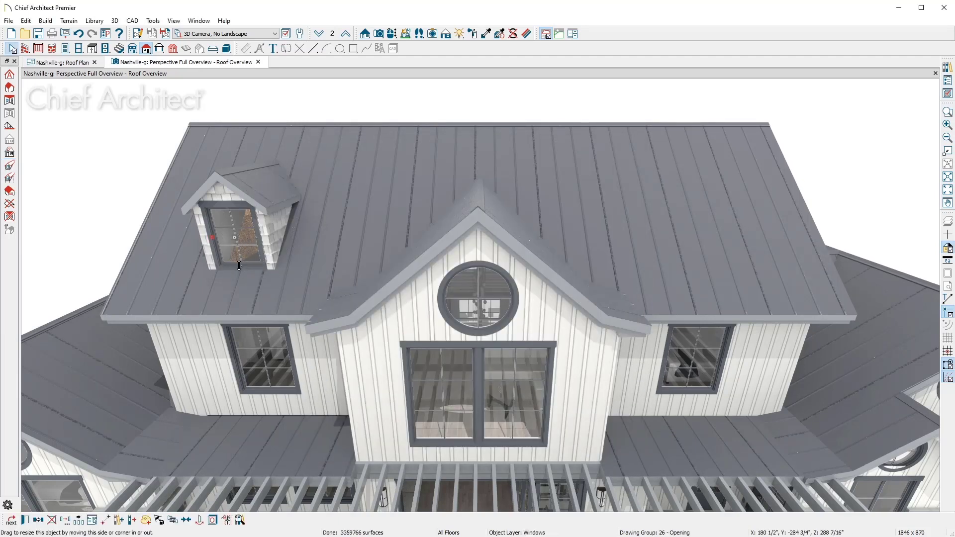
Mirror the front dormer about the main gable ridge to create a matching dormer on the right
click(262, 237)
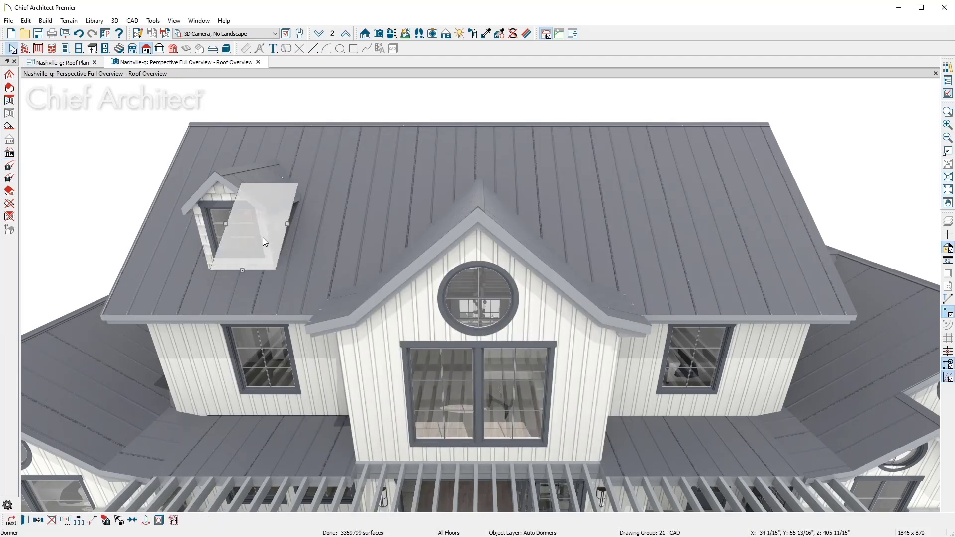
click(36, 520)
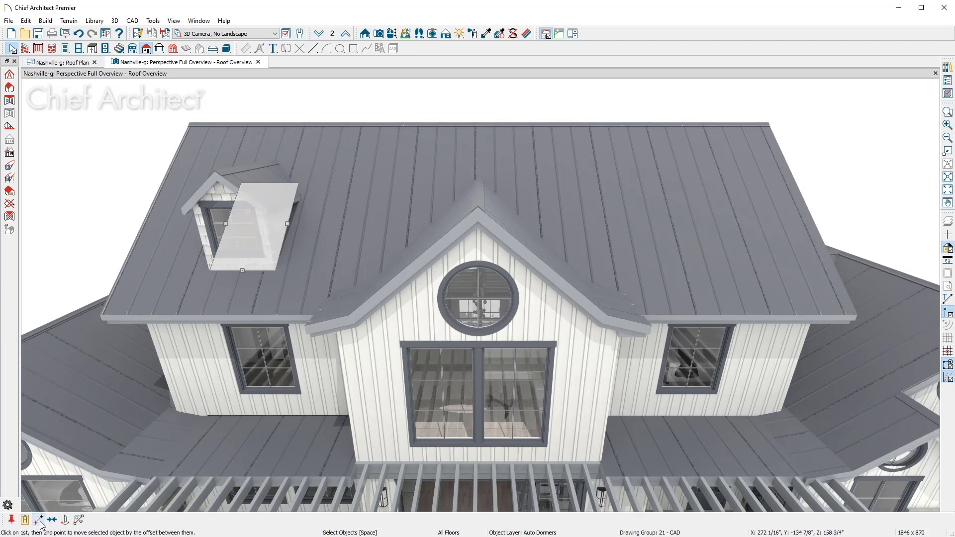
click(67, 520)
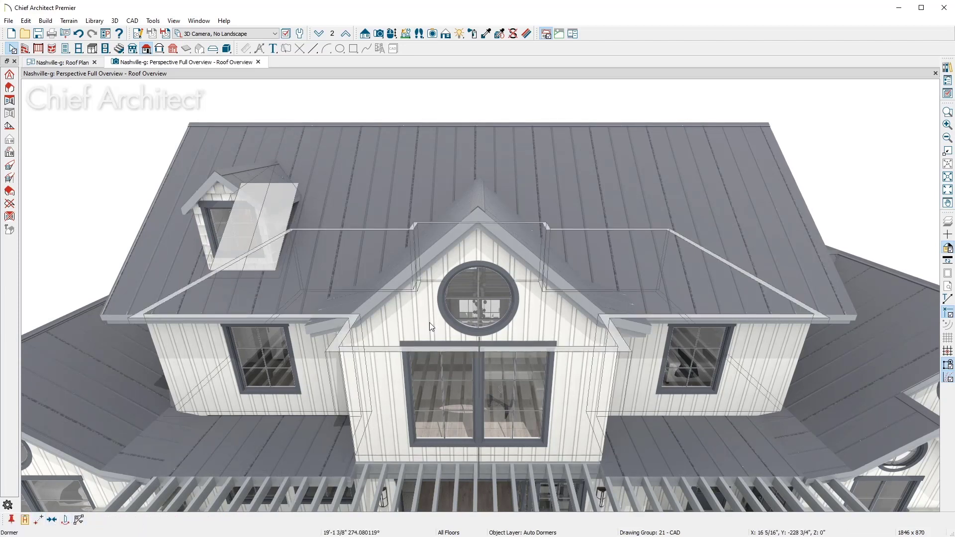
click(475, 263)
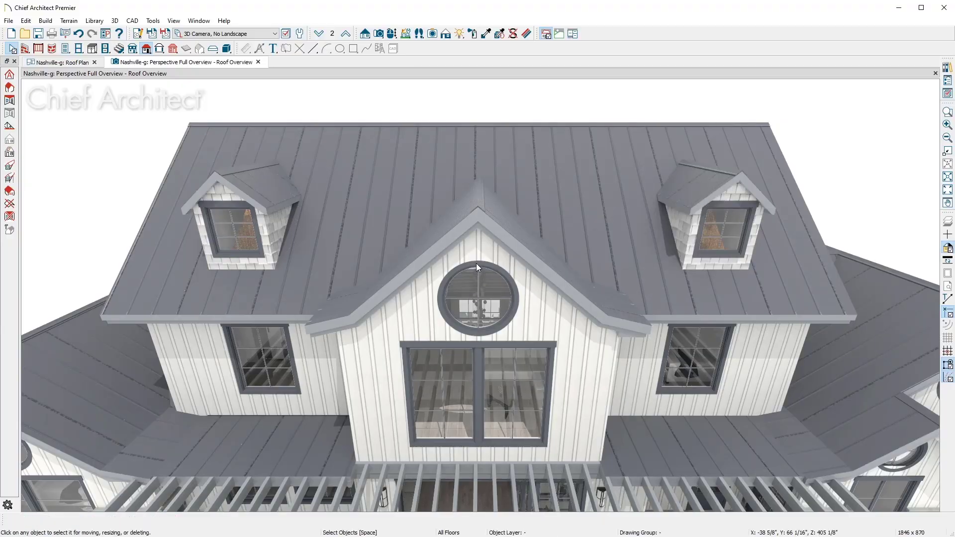
Place a first skylight on the low roof section on the house's left side
scroll(477, 264, down, 3)
middle_drag(498, 259, 250, 352)
scroll(263, 355, up, 6)
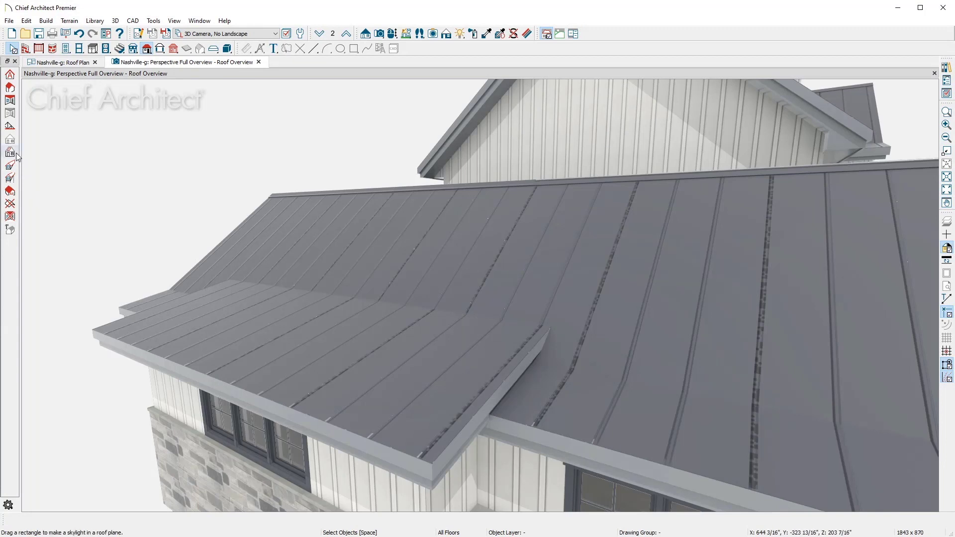
click(16, 155)
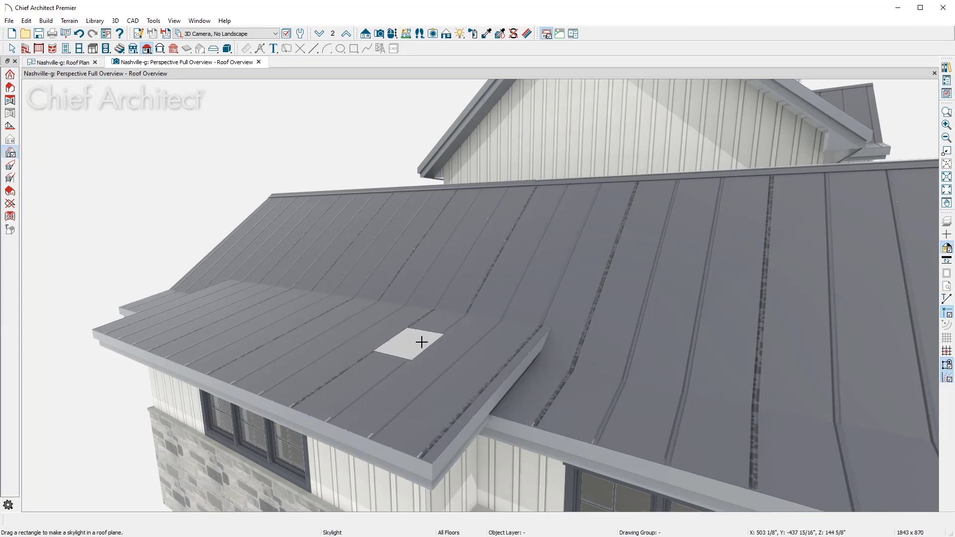
click(439, 336)
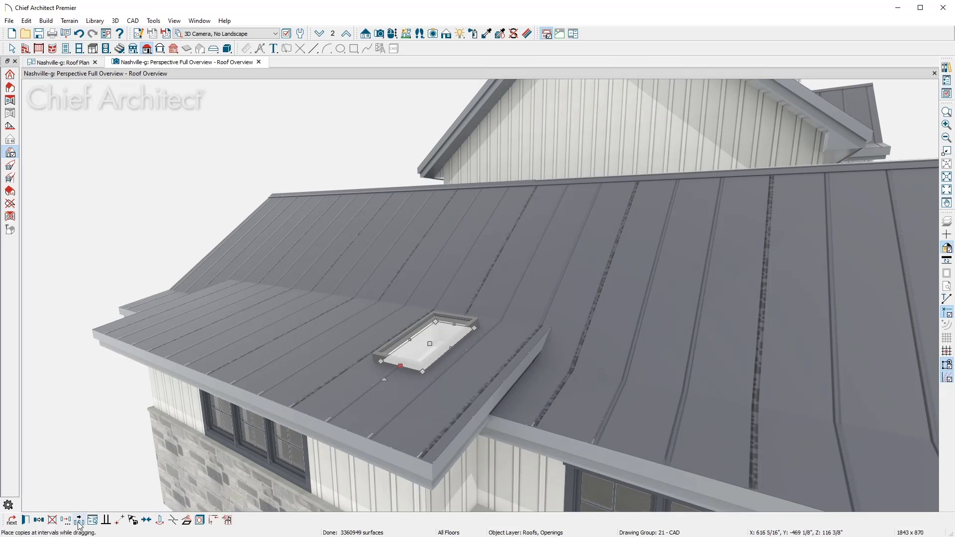
key(Escape)
Sequential-copy the skylight into two more evenly spaced skylights along the roof
click(430, 343)
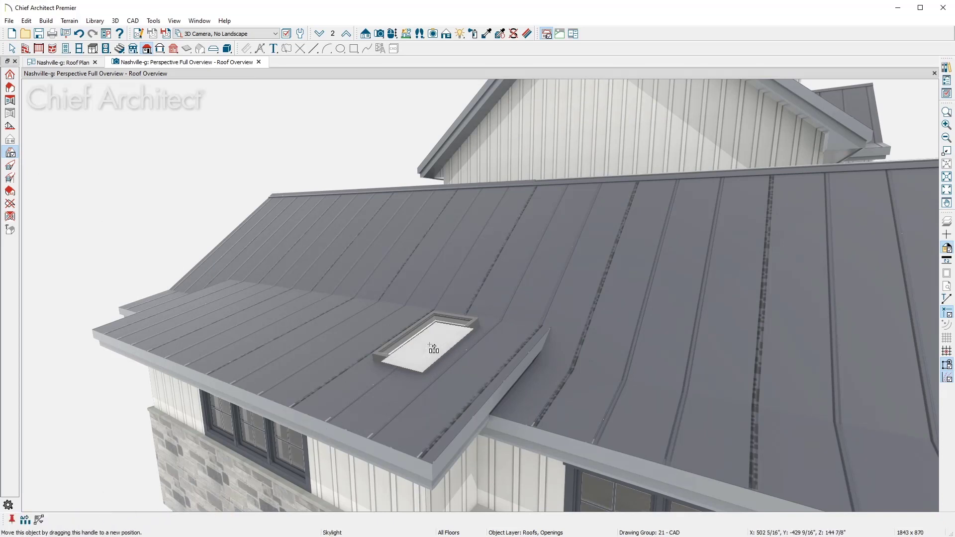
drag(429, 343, 235, 300)
key(Escape)
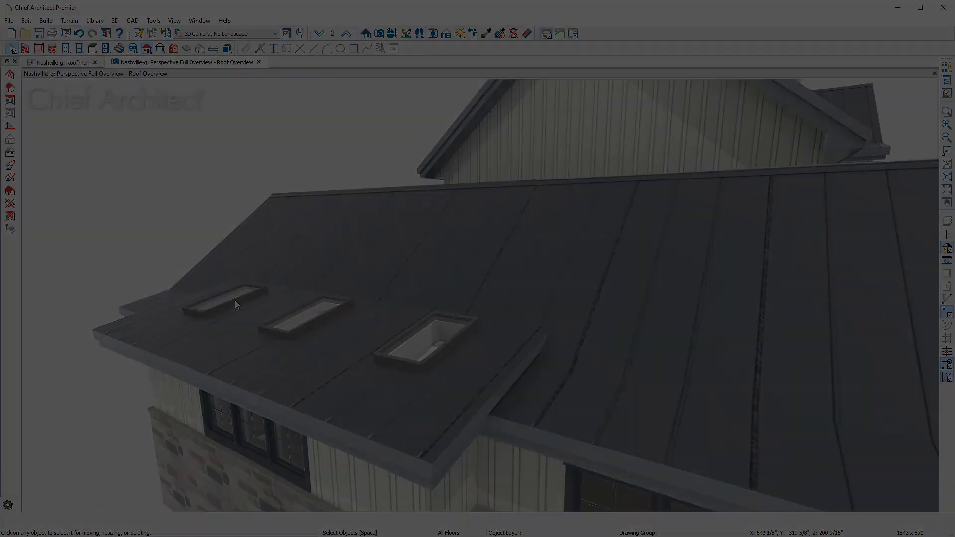